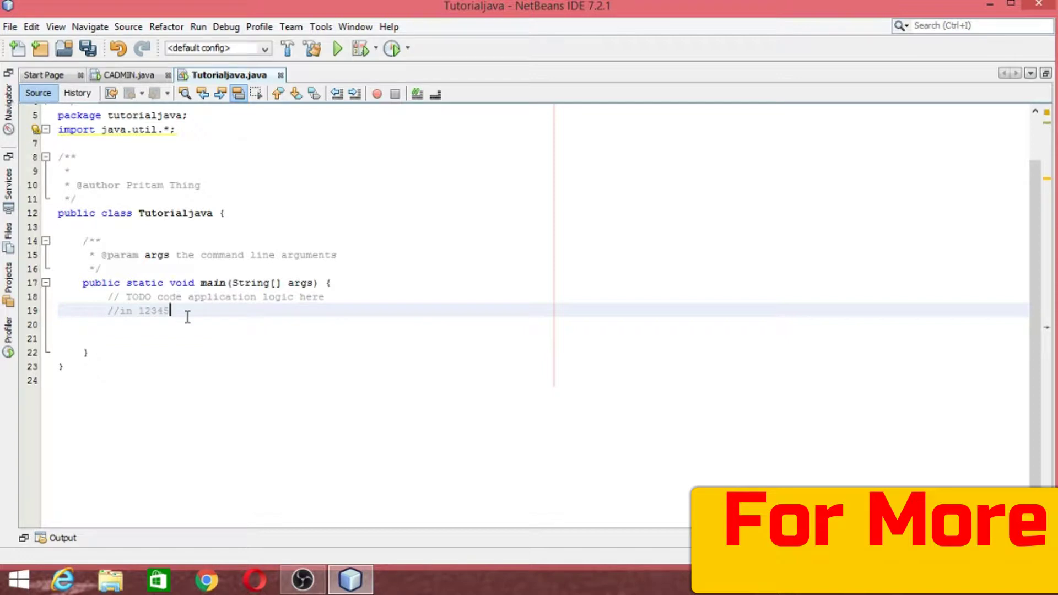
type("6789")
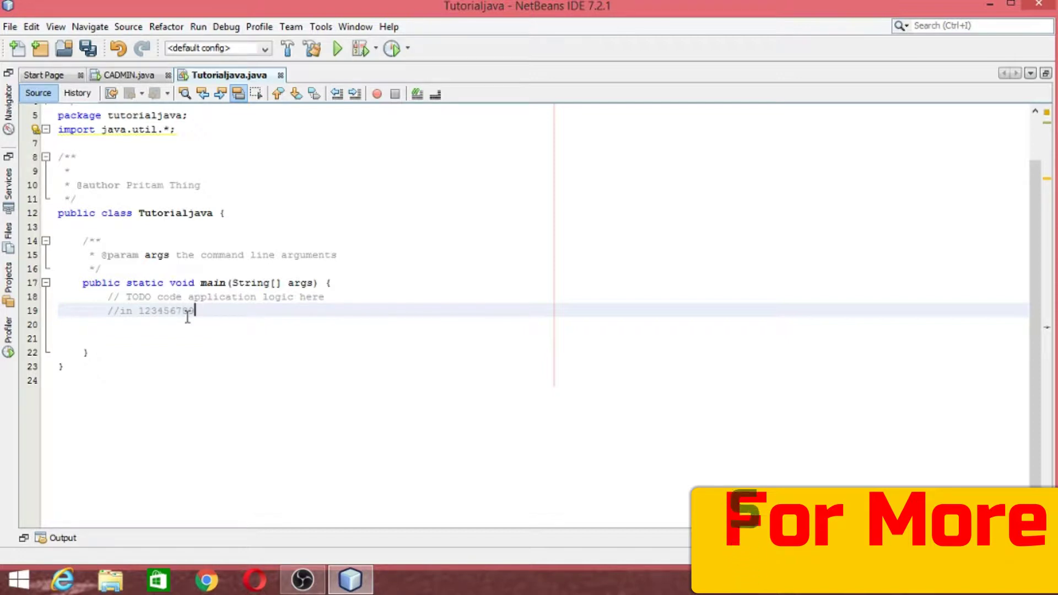
type("10")
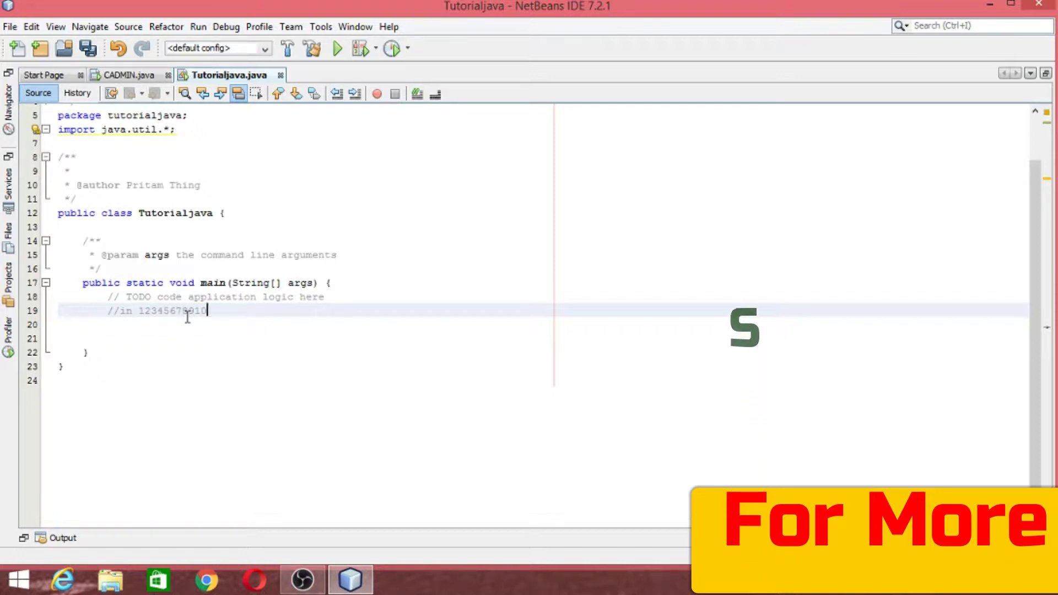
type("=1")
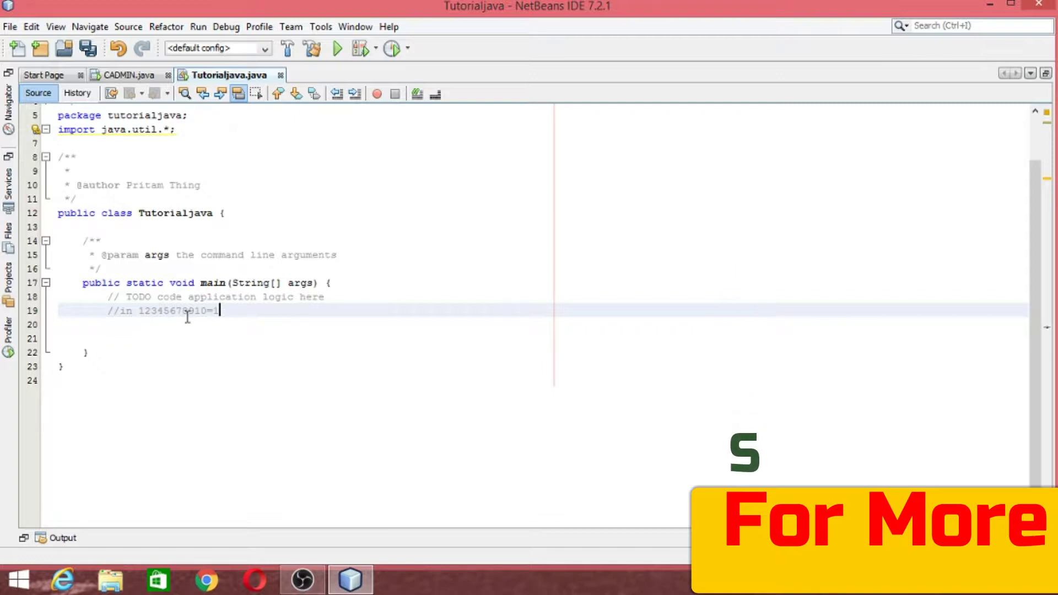
type("+2")
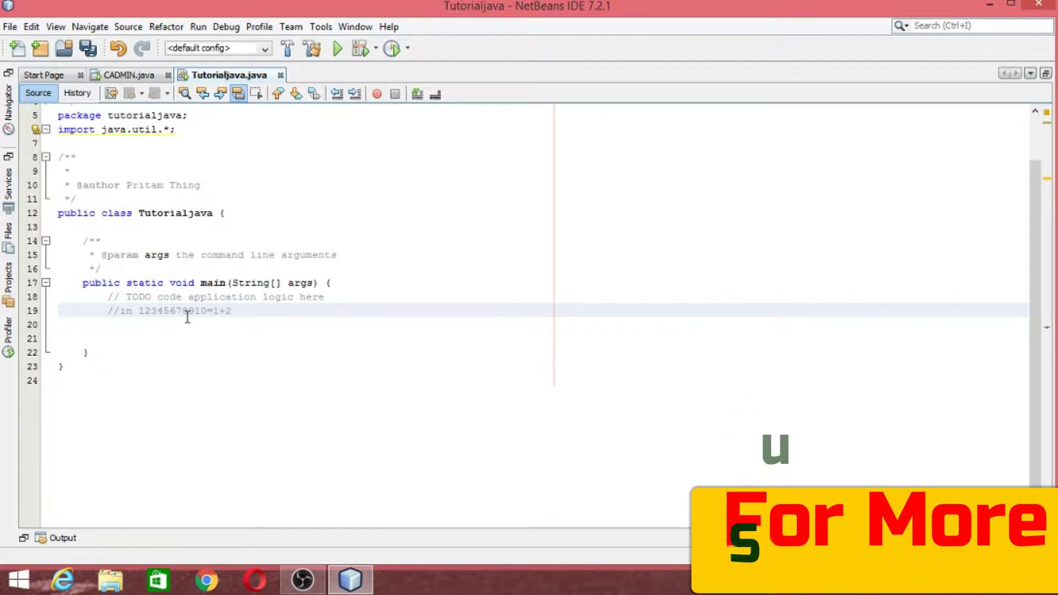
type("+3+4")
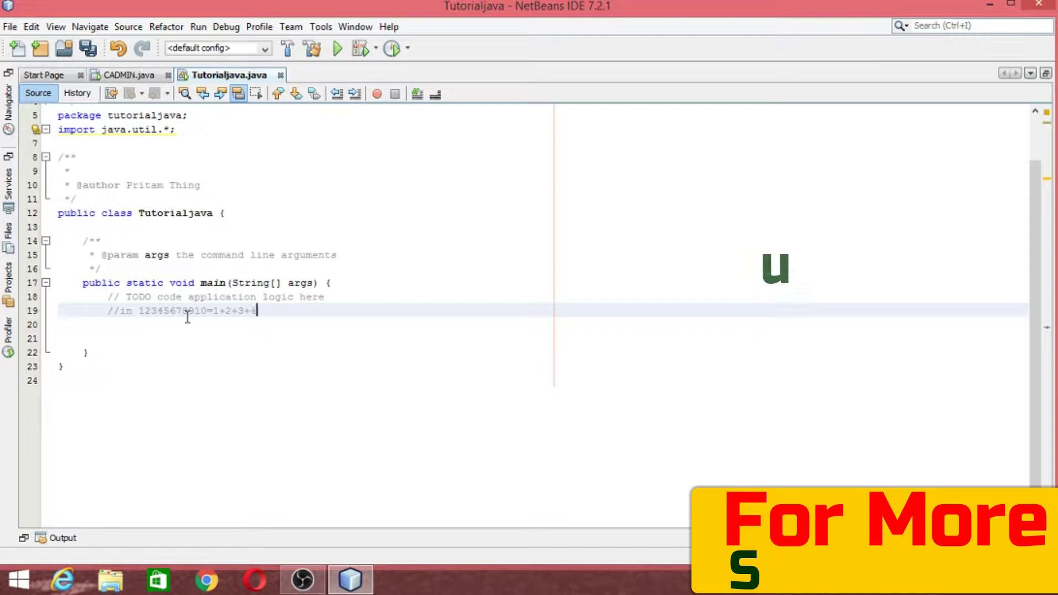
type("+5+")
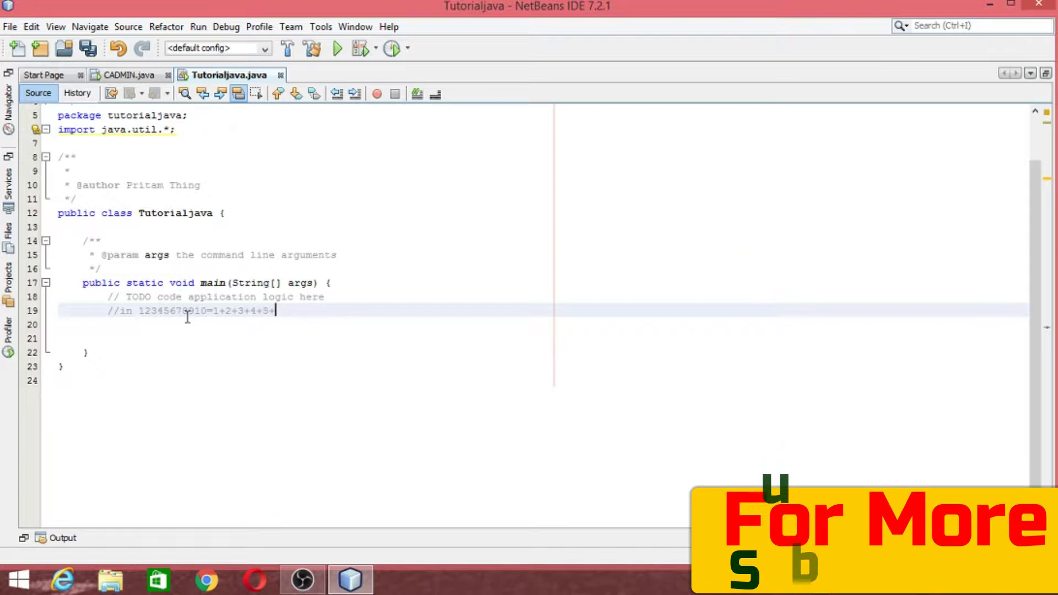
type("6+7")
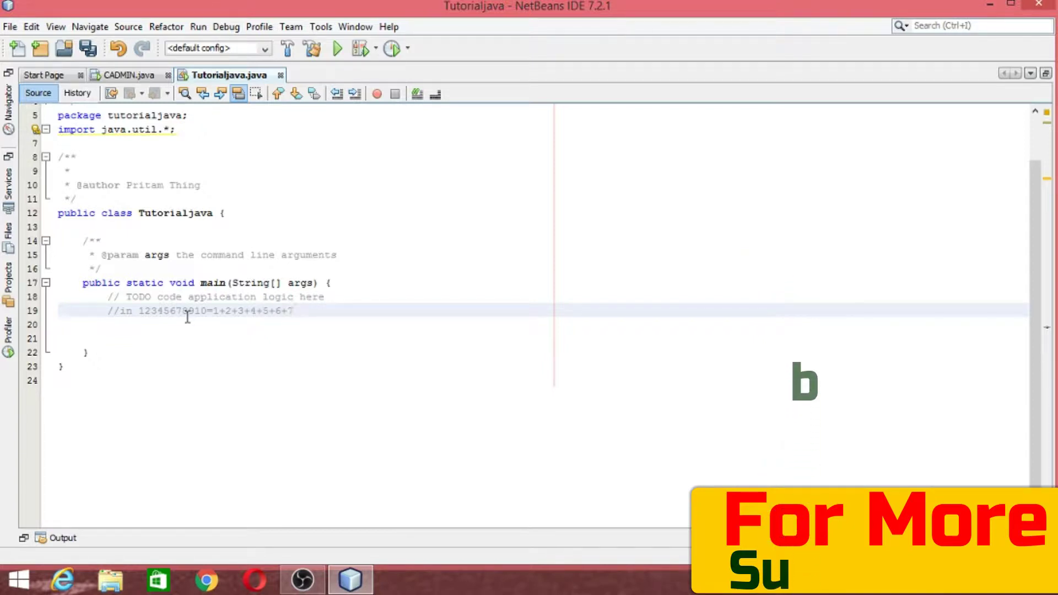
type("+8+")
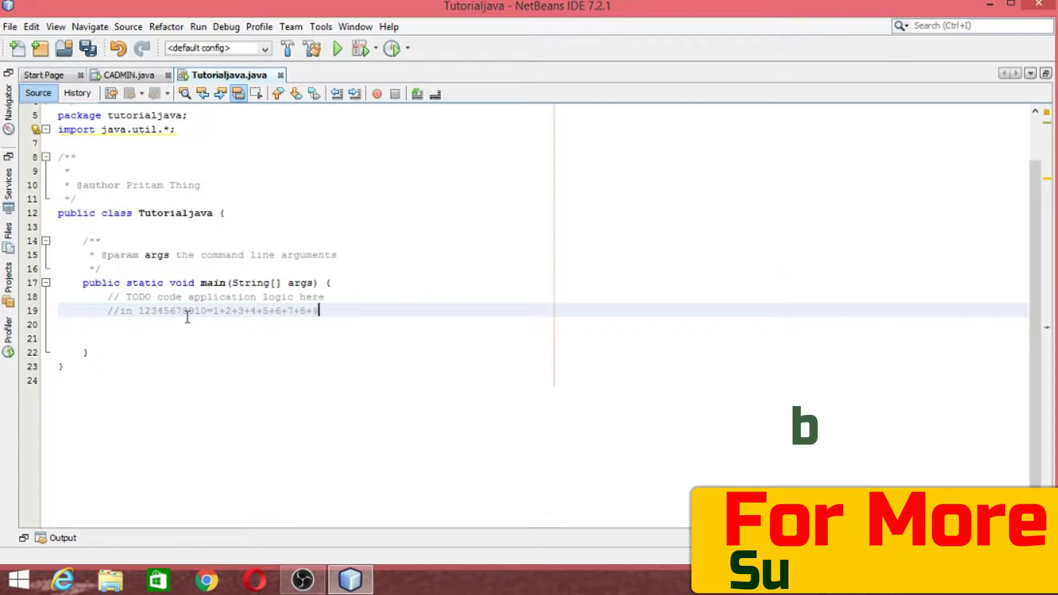
type("9+")
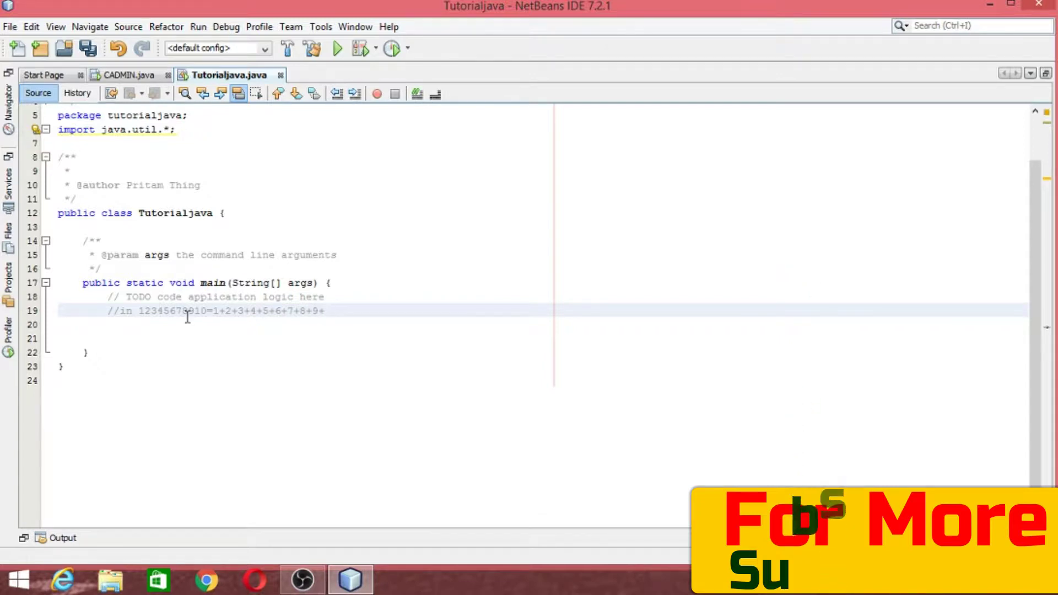
type("1")
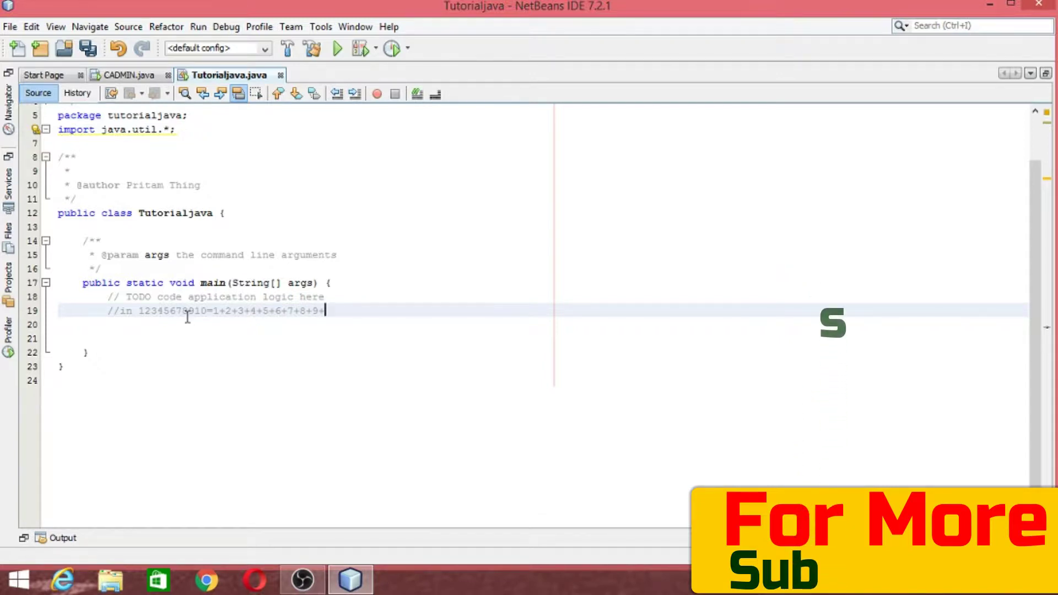
type("0=")
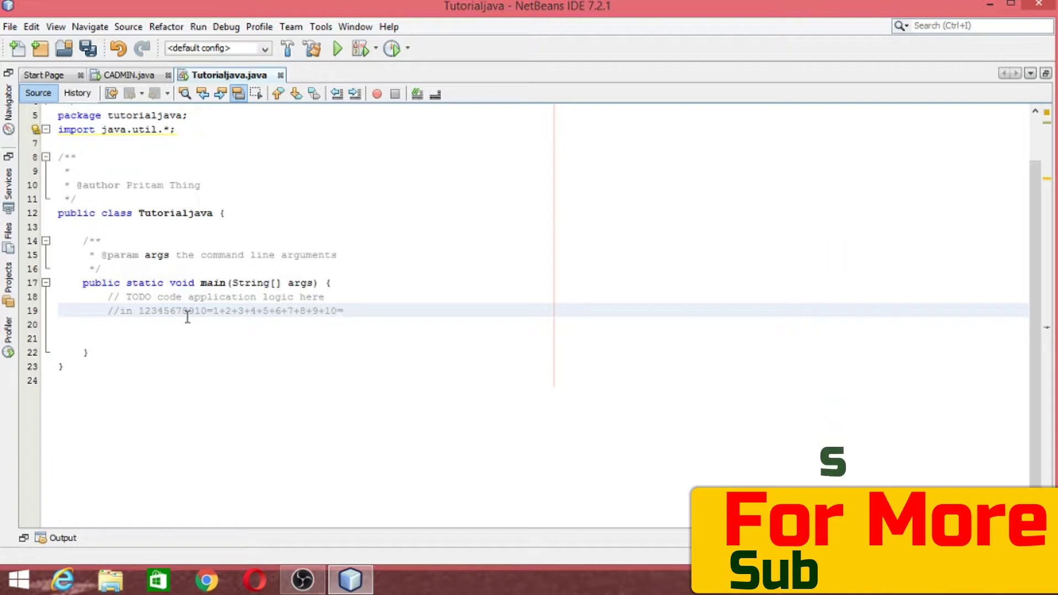
type(">")
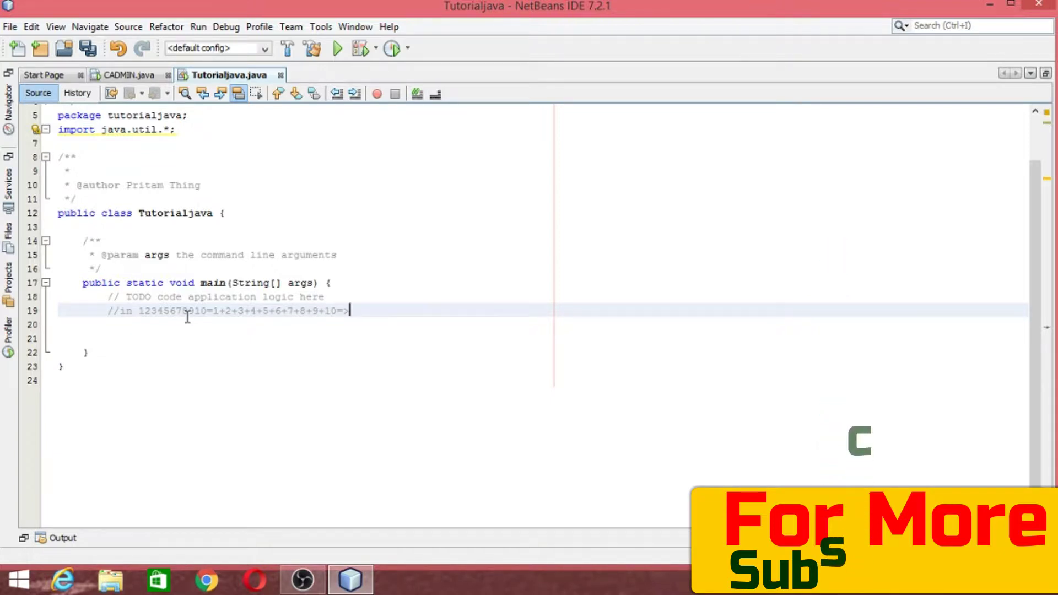
type("55")
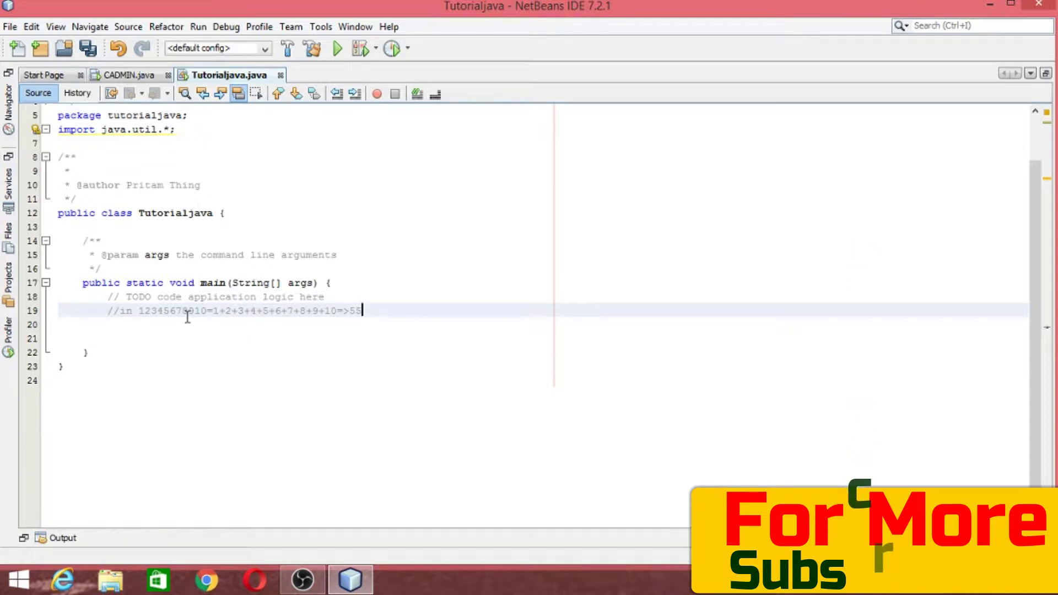
- Start a new line below the comment in main for the int num, r, sum=0 declaration
key("Return")
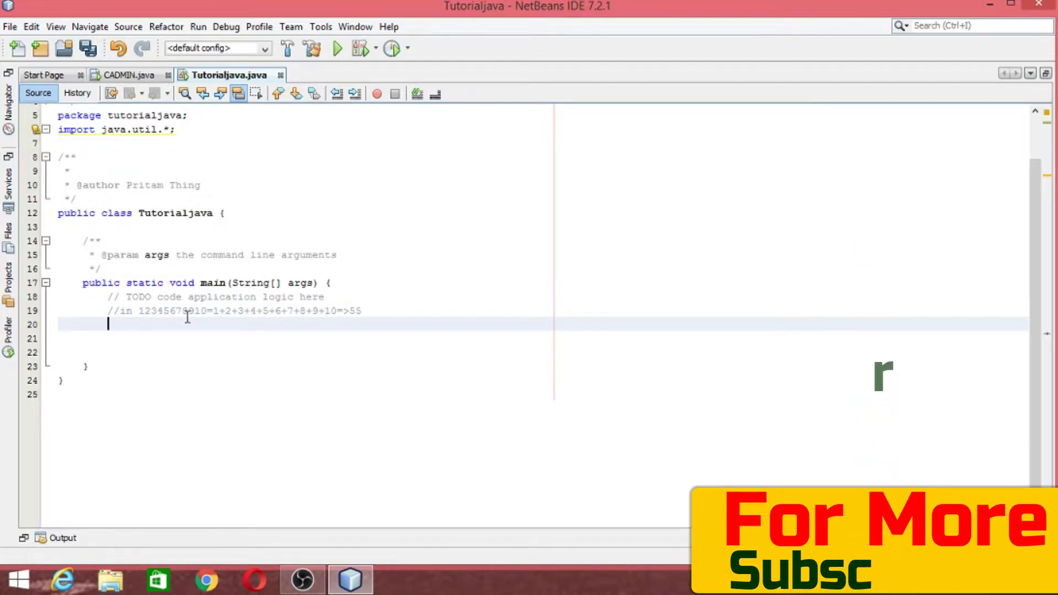
type("int ")
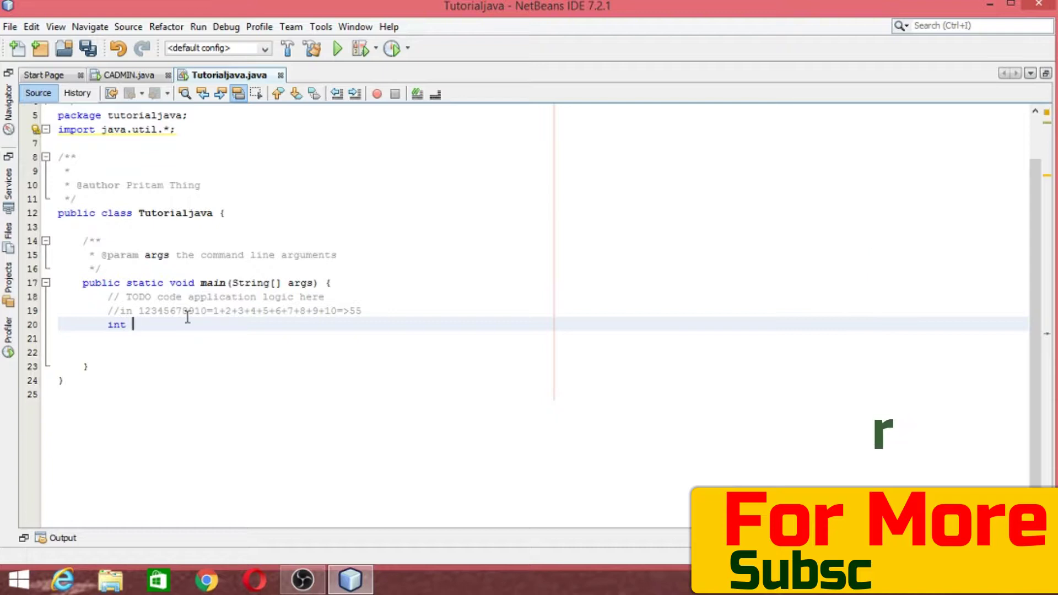
type("nu")
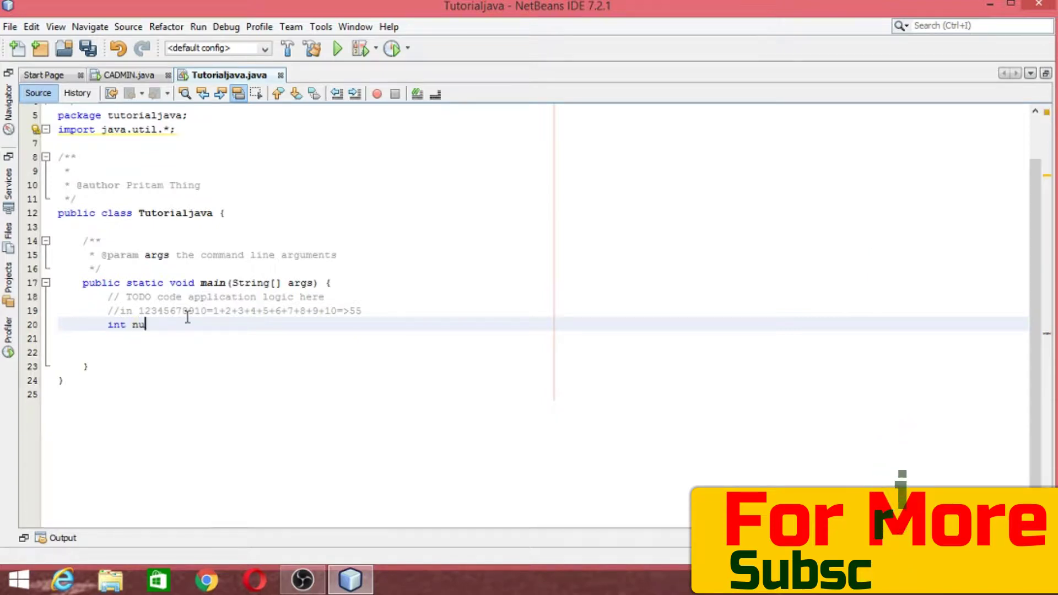
type("m")
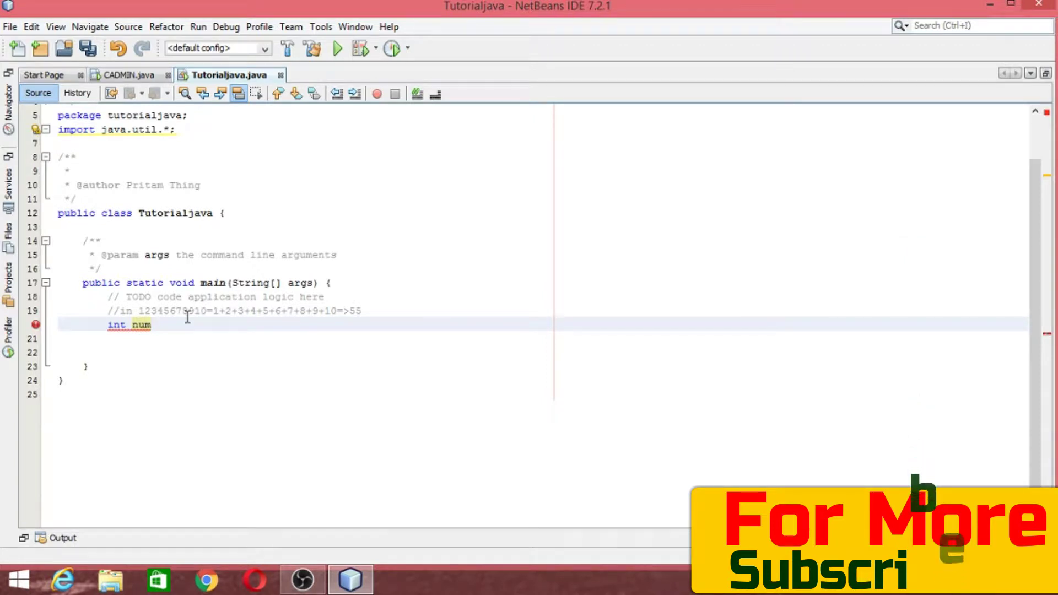
type(",")
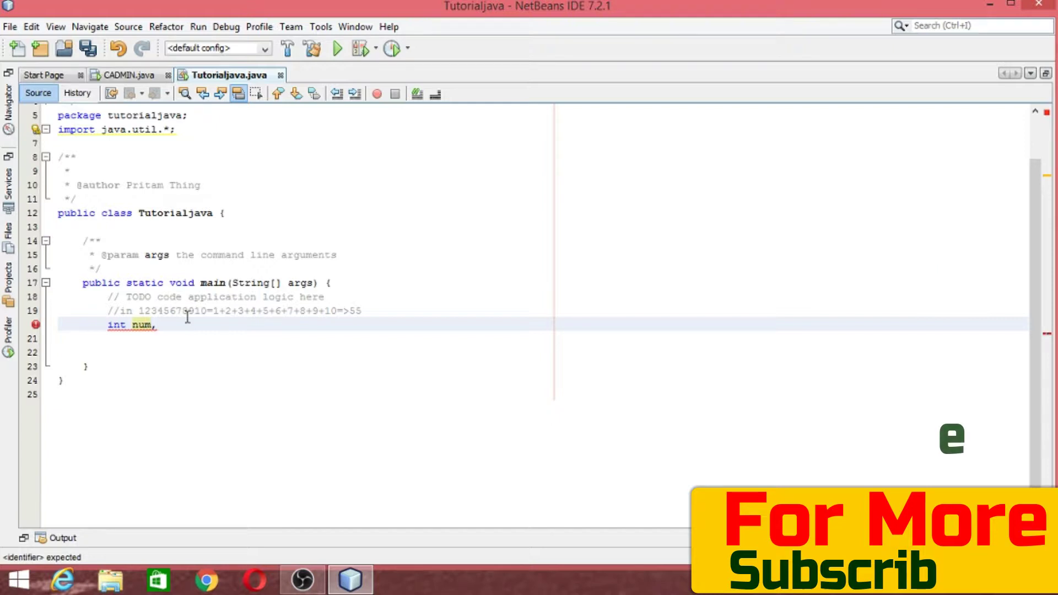
type("r")
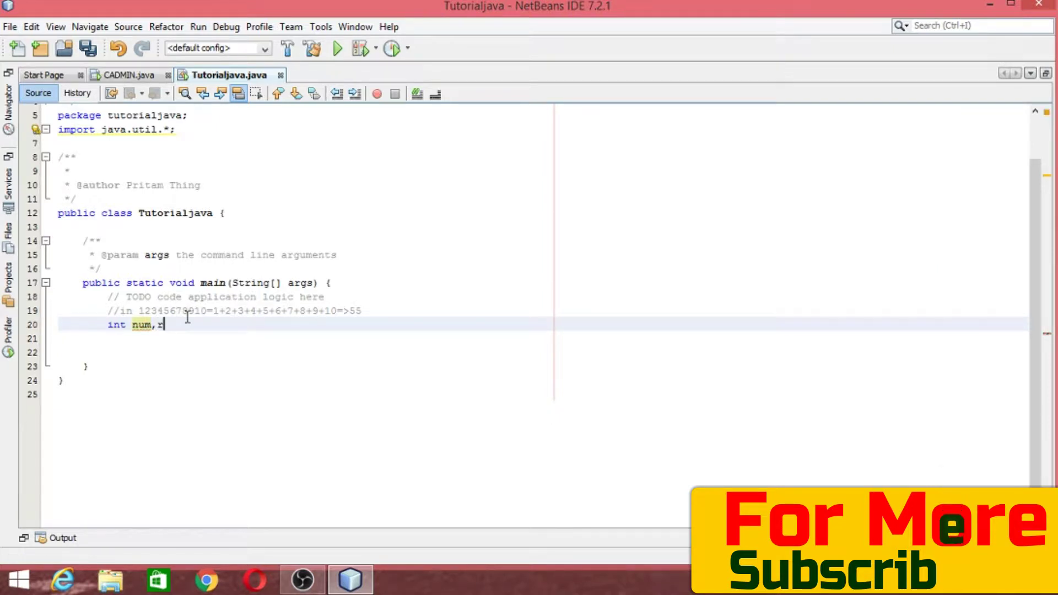
type(",sum")
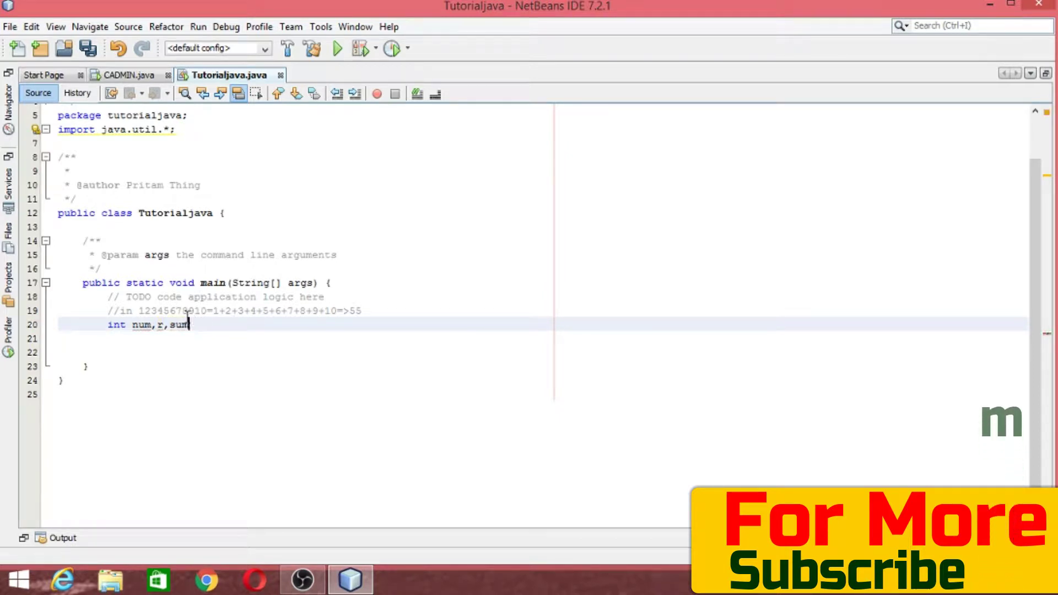
type("=0")
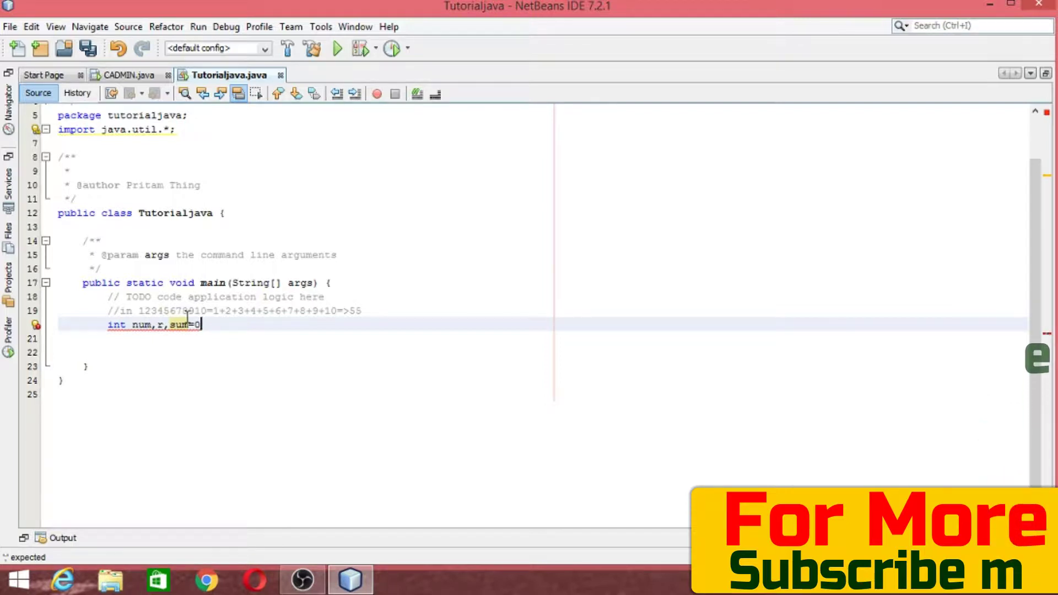
type(";")
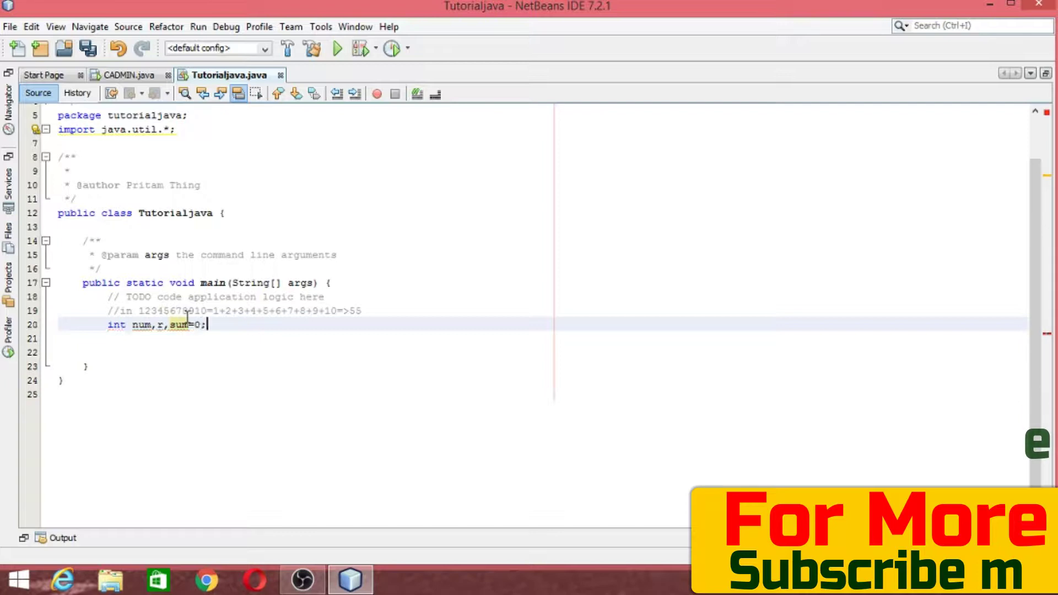
- Replace the stray println text so line 21 reads Scanner s=new Scanner(System.in);
key("Return")
type("S")
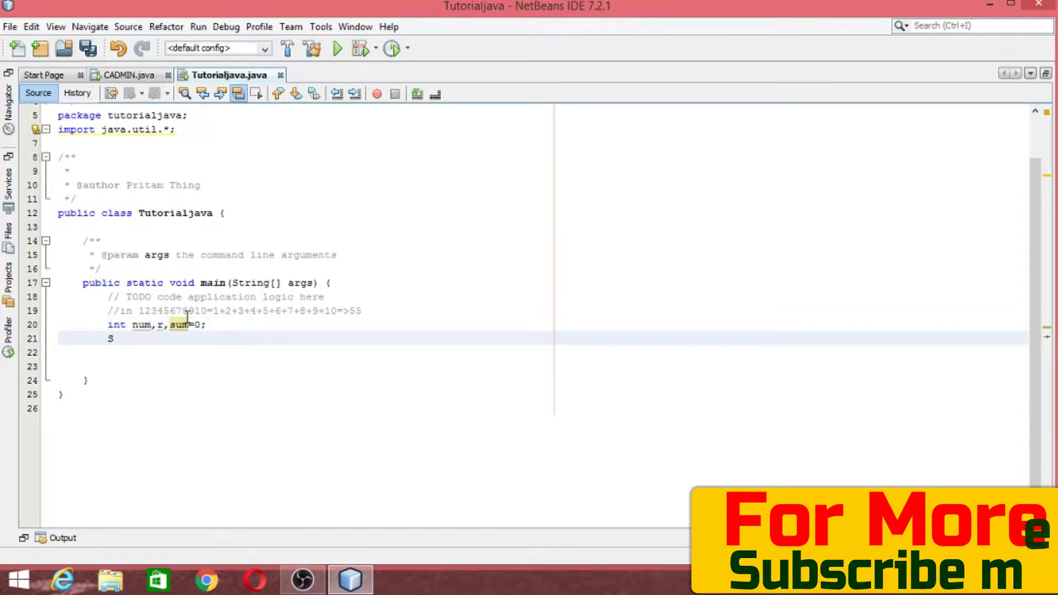
type("canner s")
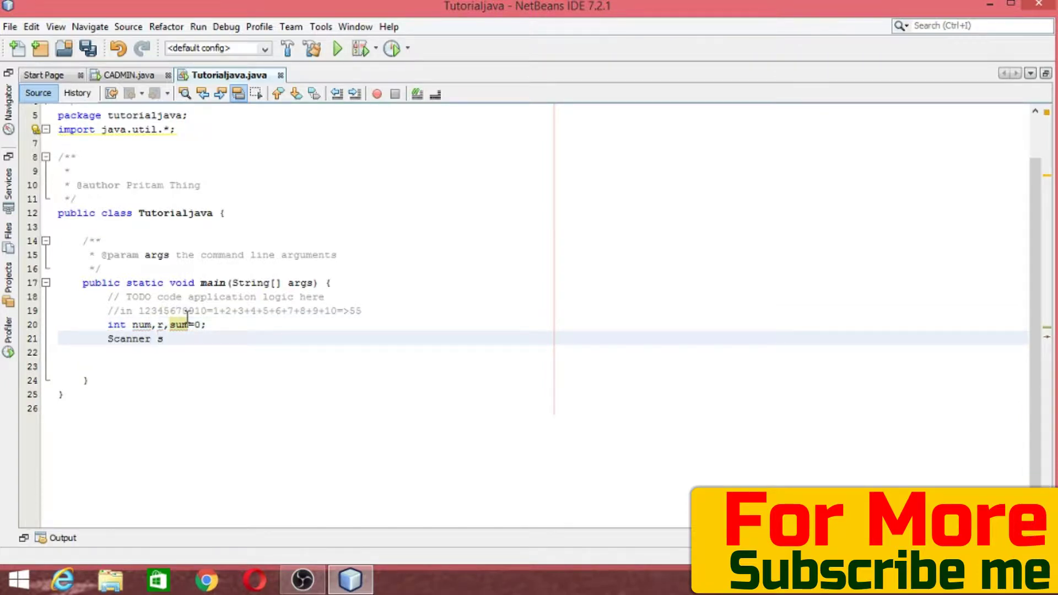
type("=new")
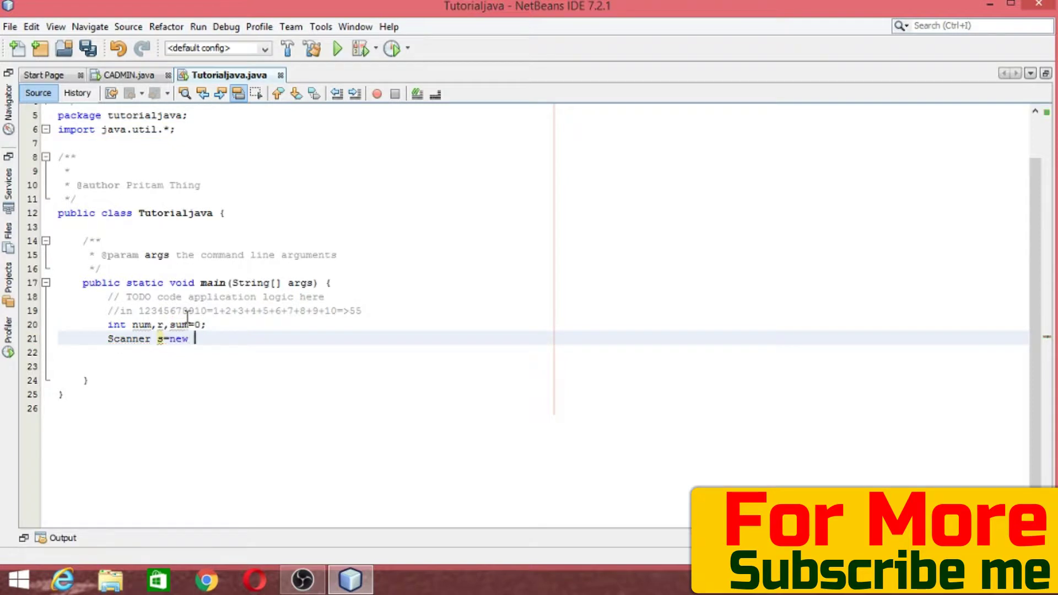
type("can")
type("(System.out.println")
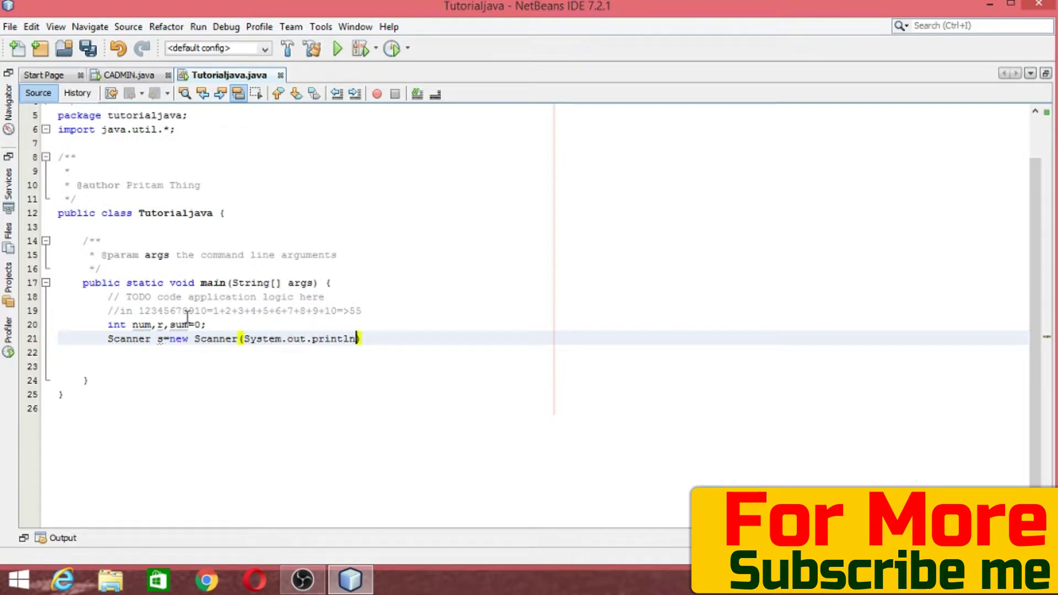
type("(")
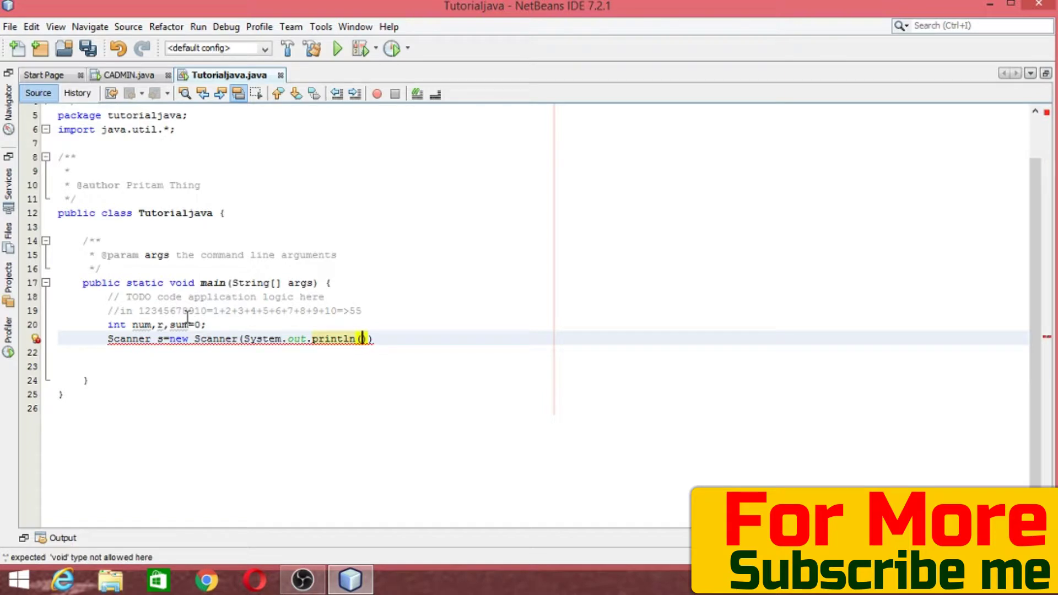
key("BackSpace")
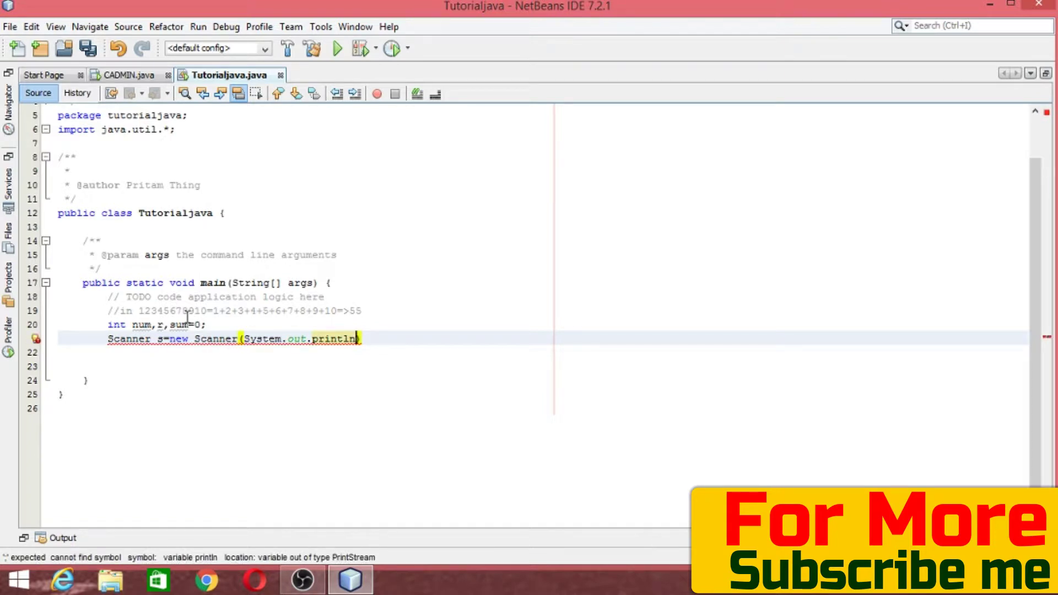
key("BackSpace")
key("BackSpace")
key("BackSpace")
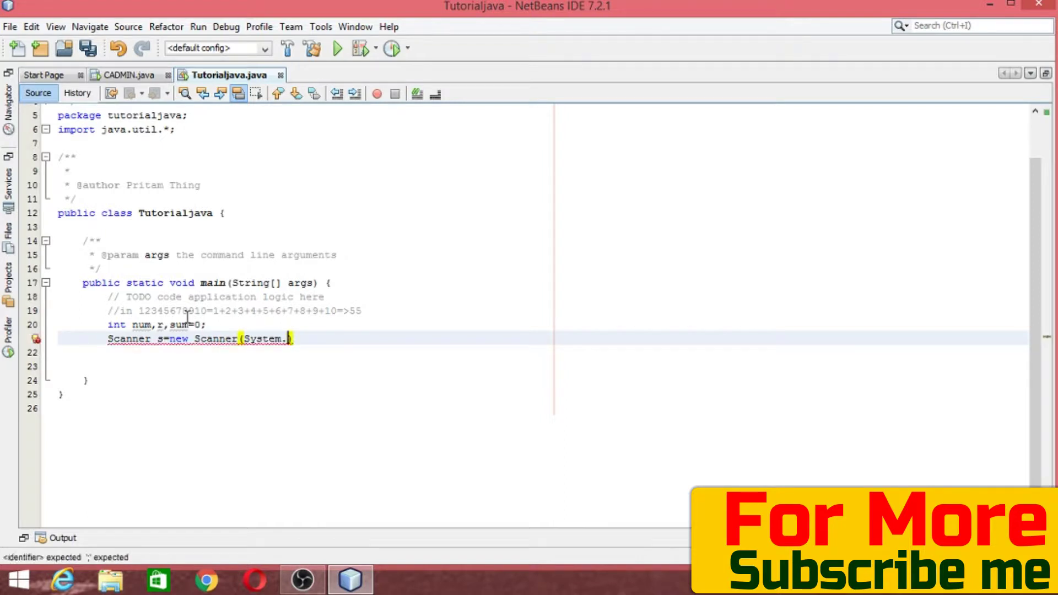
type("in")
key("Return")
type("System")
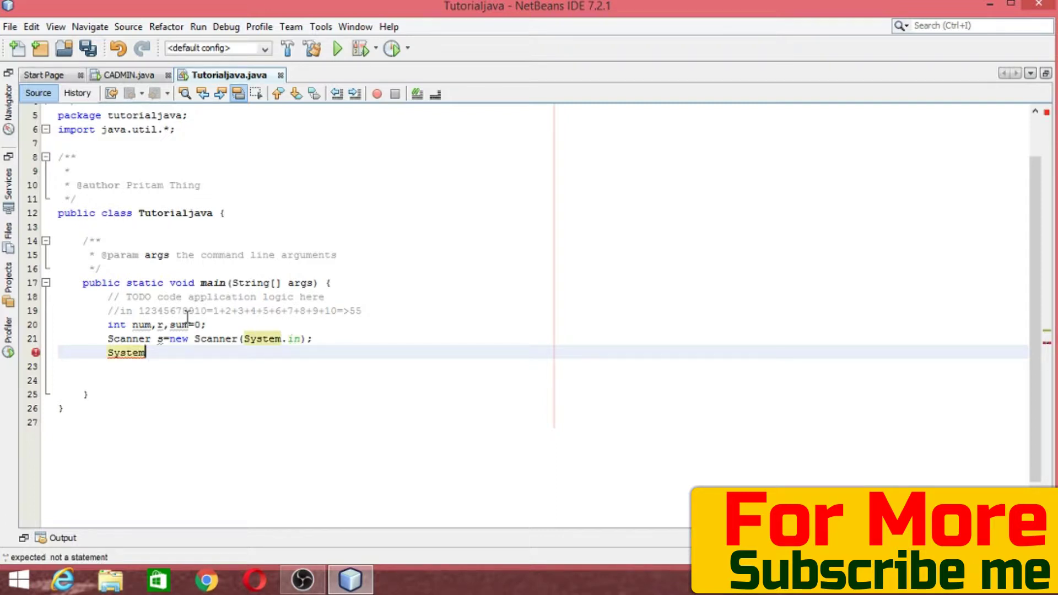
type(".out.print")
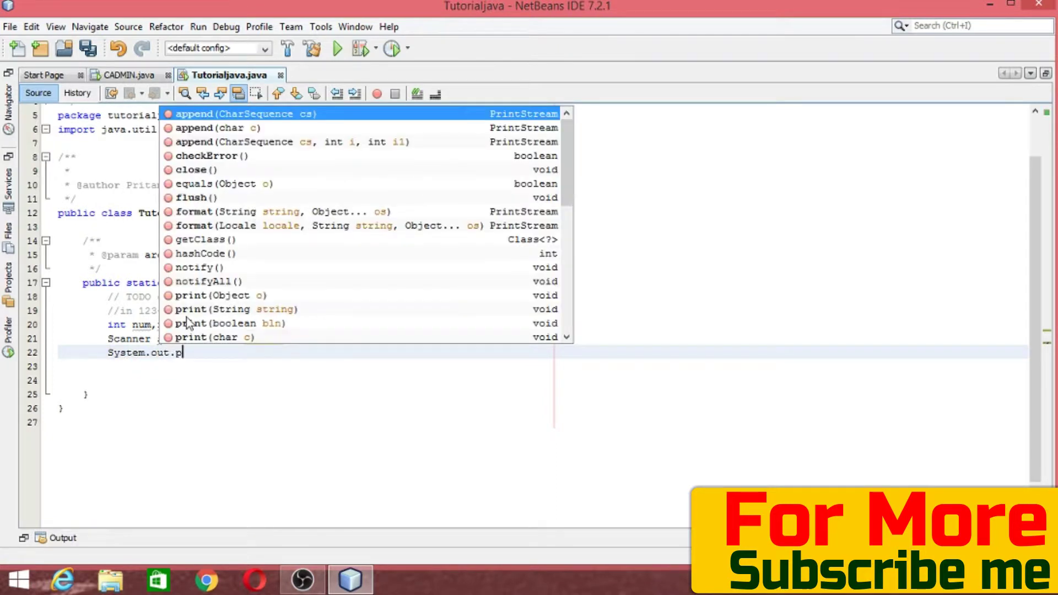
type("ln")
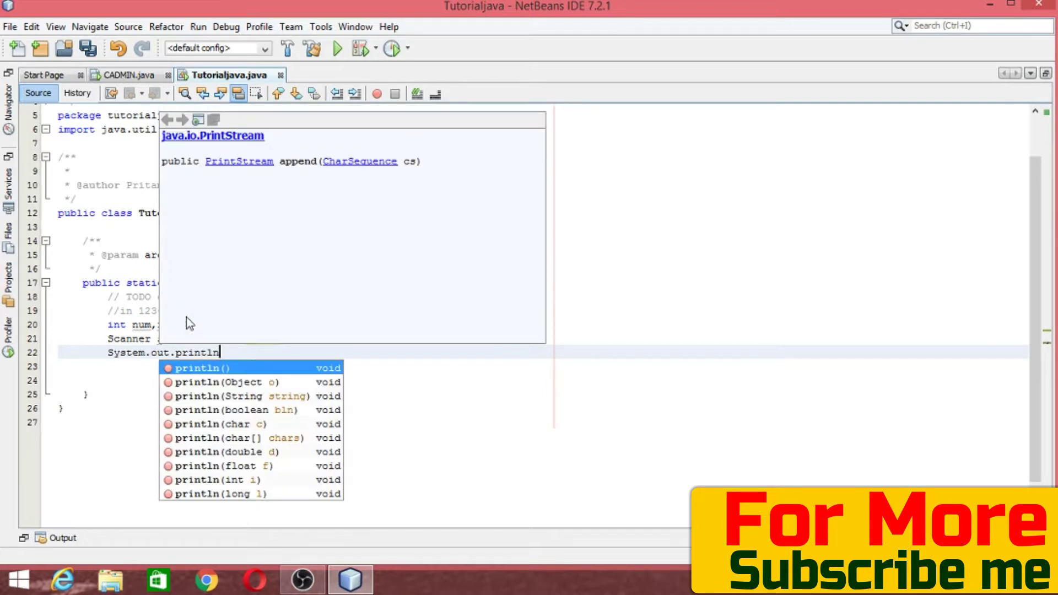
- Complete System.out.println("Enter any number :"); and begin the next line
key("Return")
type("\"")
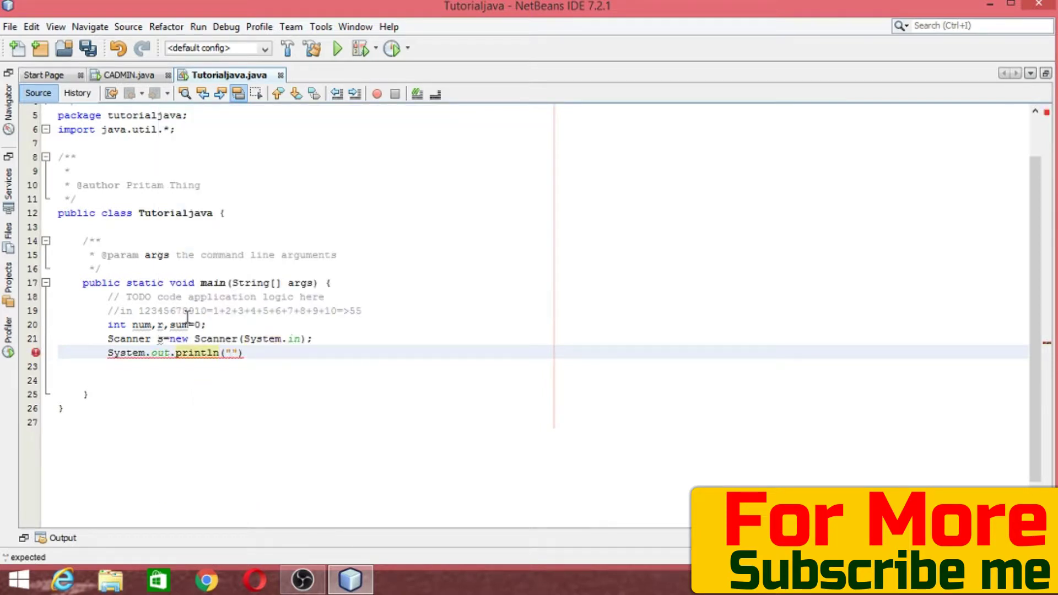
type("Enter any numbe")
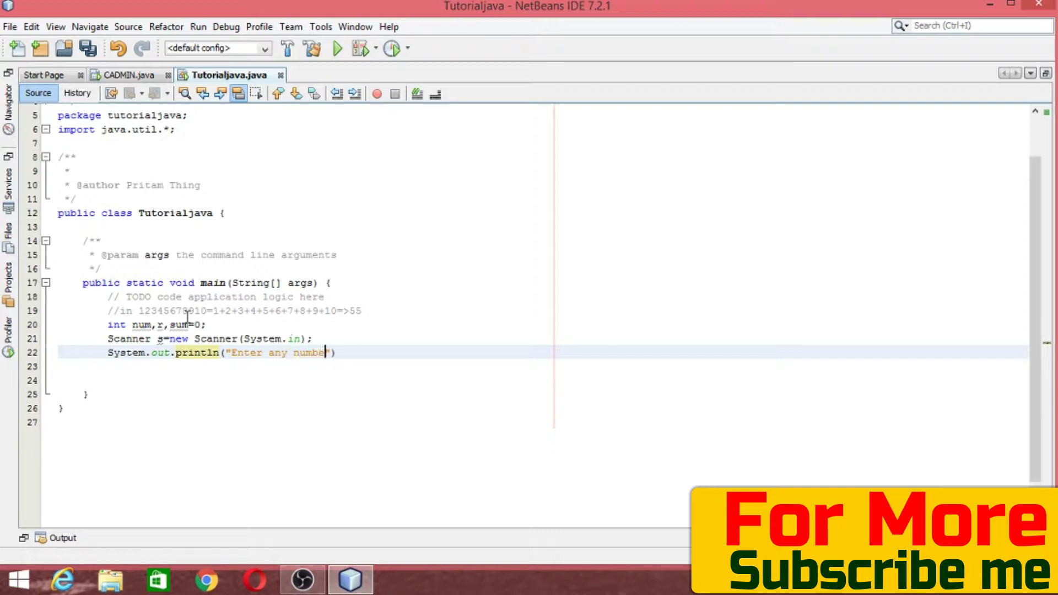
type(":")
key("End")
type(";")
key("Return")
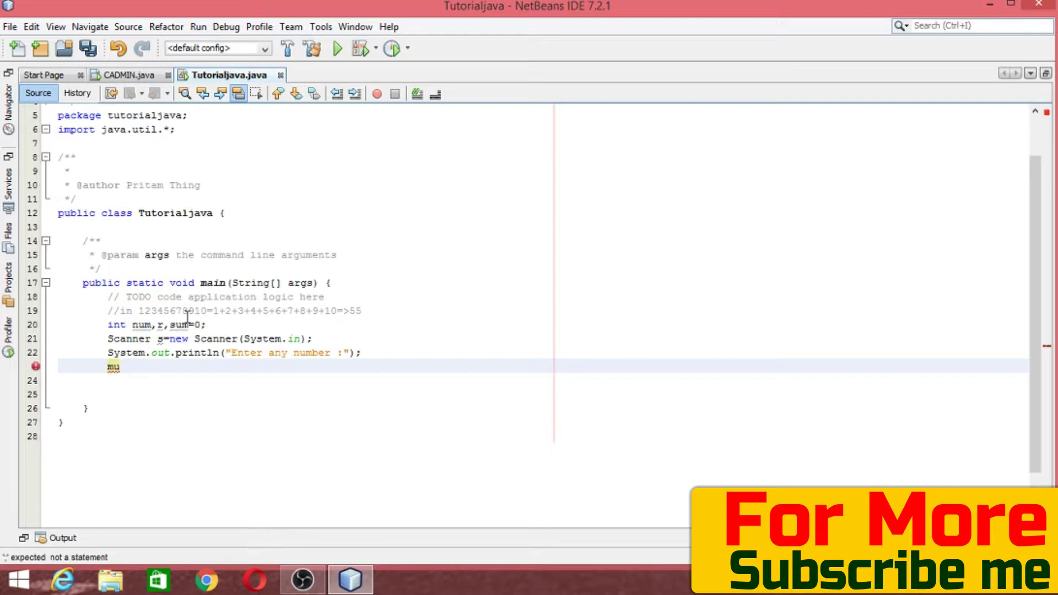
- Fix line 23 to read num=s.nextInt(); and move to the next line for the loop
key("BackSpace")
key("BackSpace")
type("=s.")
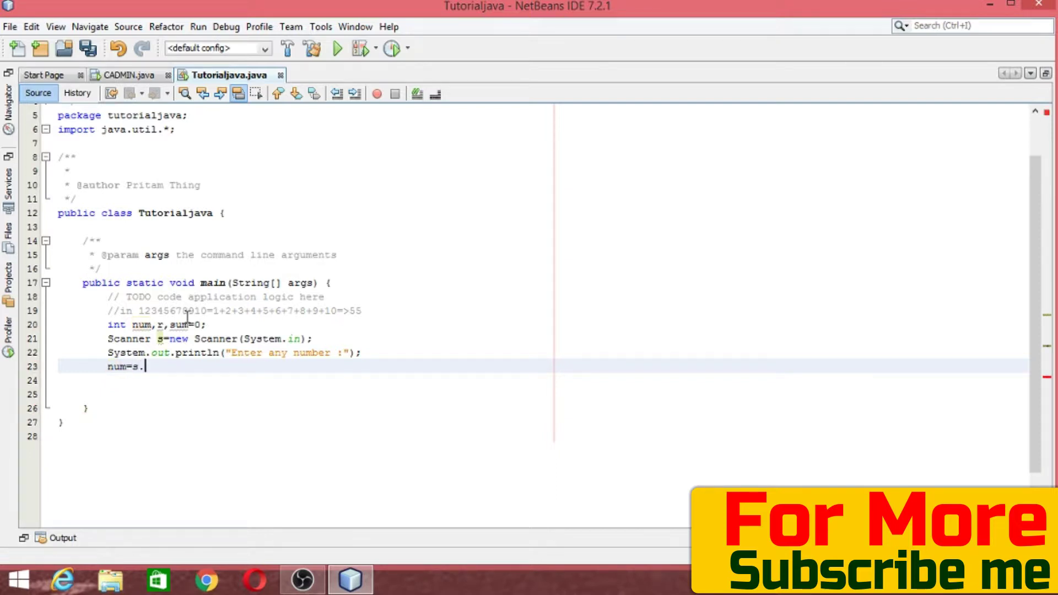
type("nex")
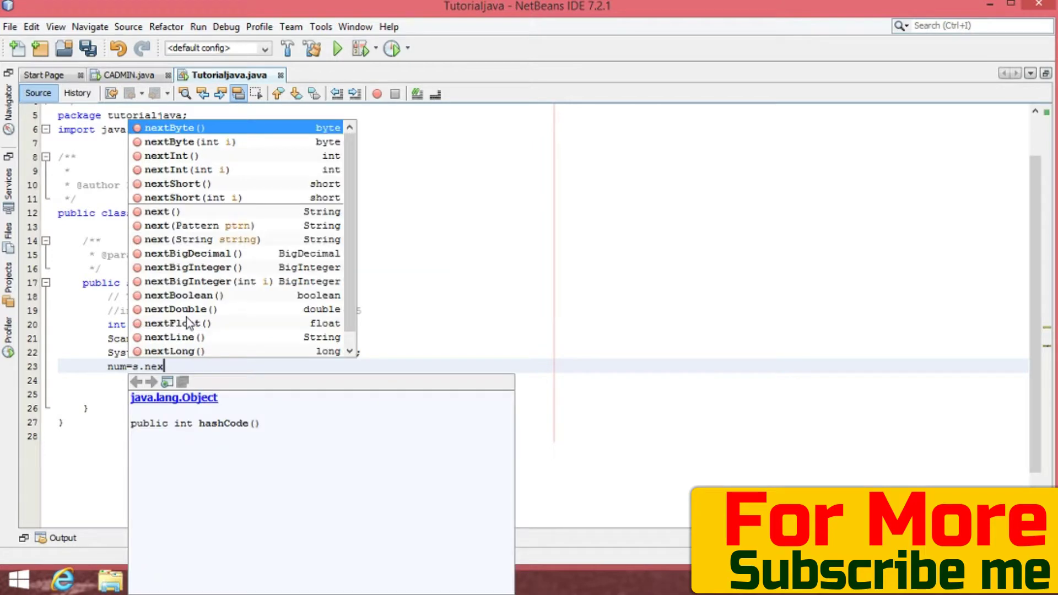
type("tInt")
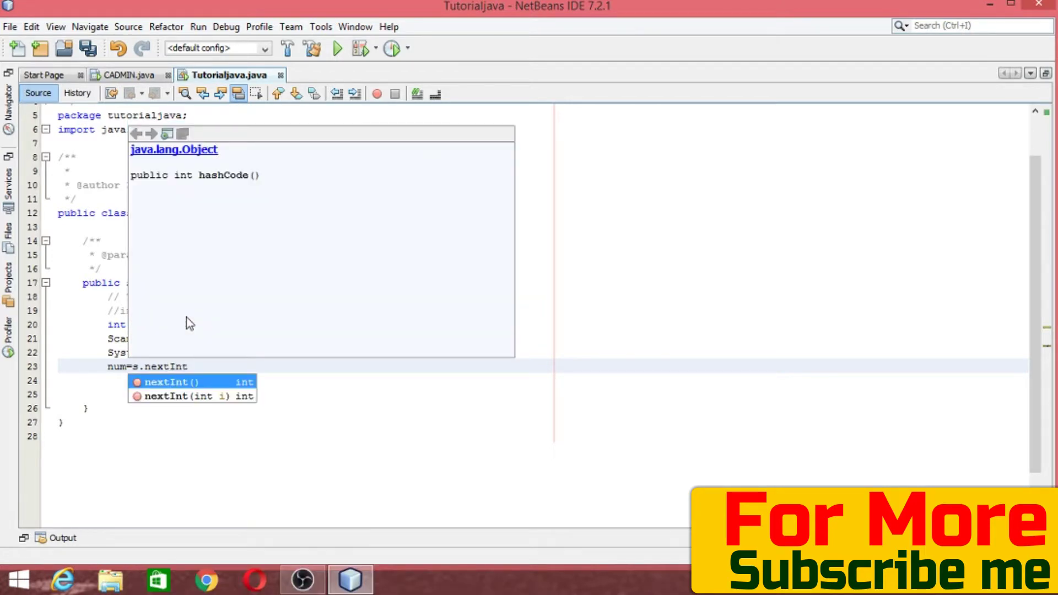
key("Return")
type(";")
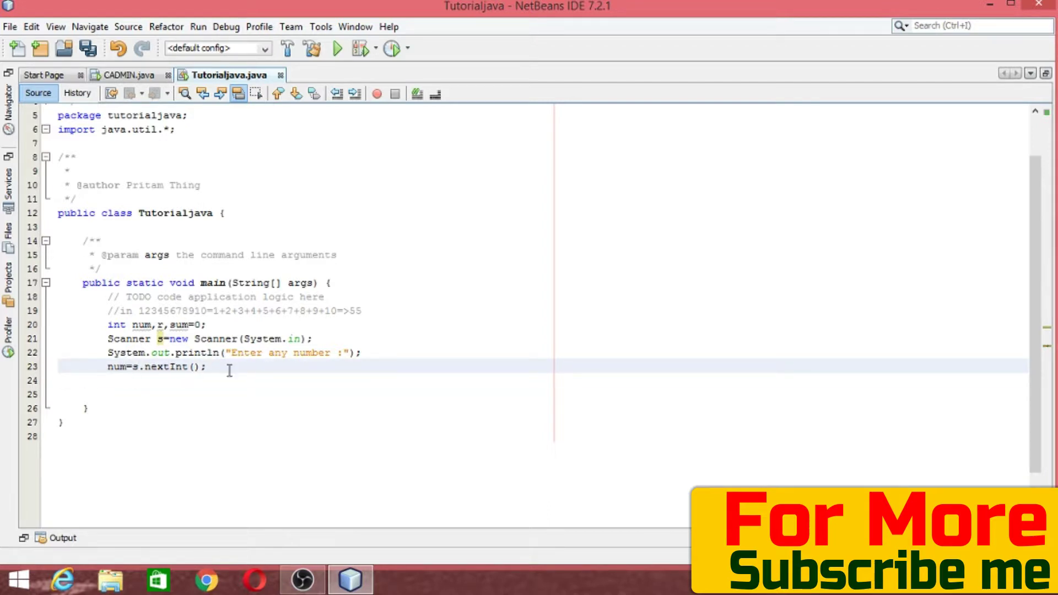
left_click(248, 374)
type("while")
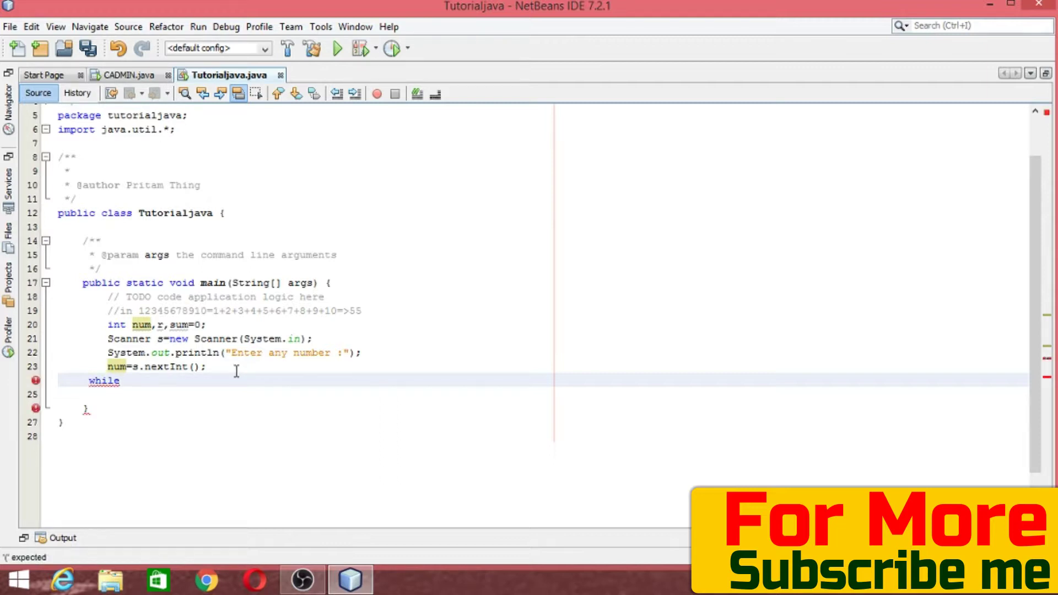
type("(")
type("num")
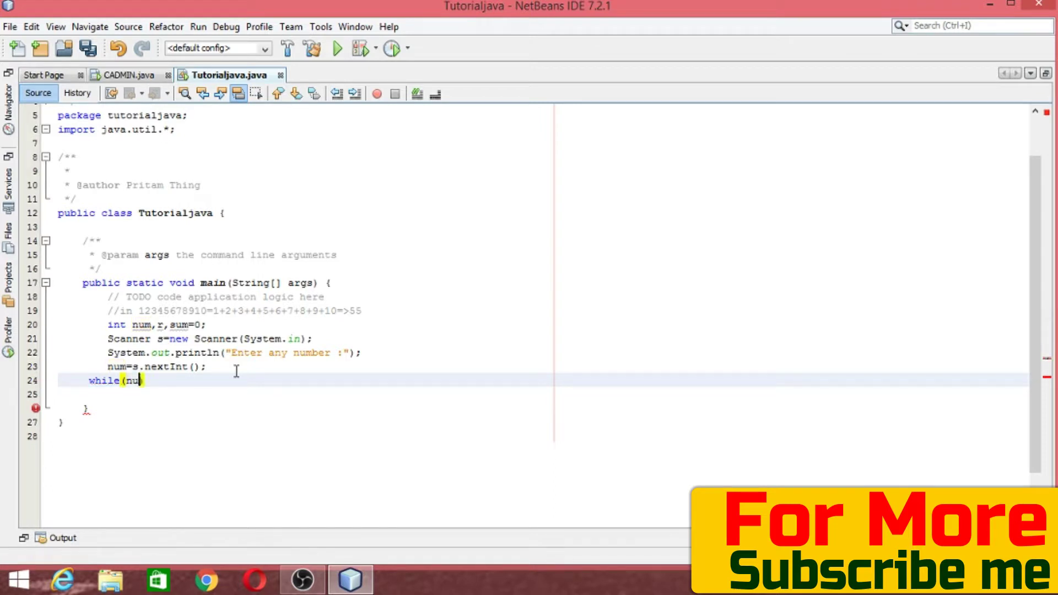
type(">0")
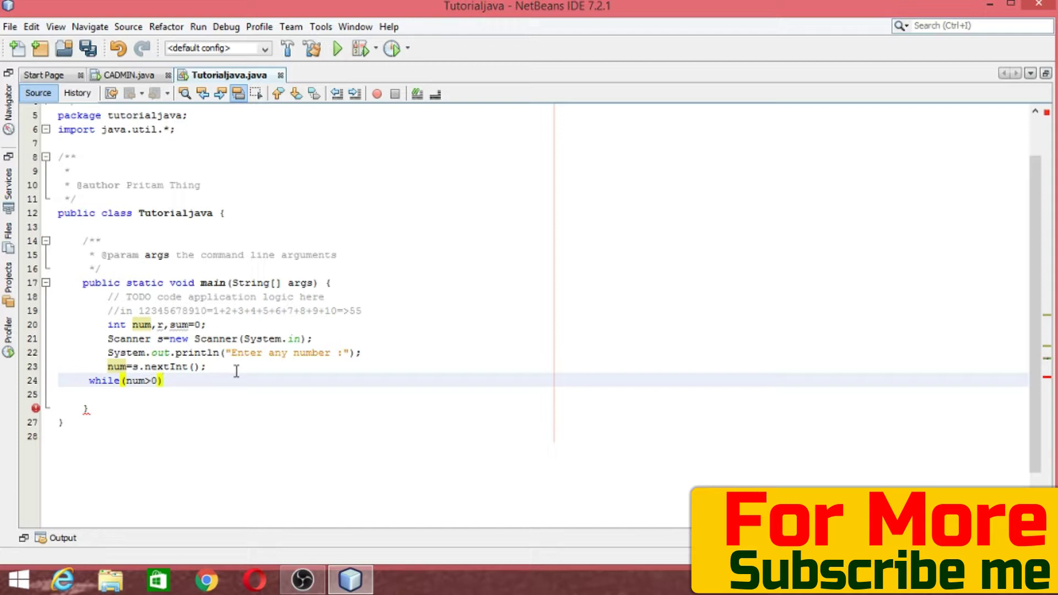
type("{")
- Fill while(num>0) with r=num%10; sum=sum+r; num=num/10;, correcting n to num
key("Return")
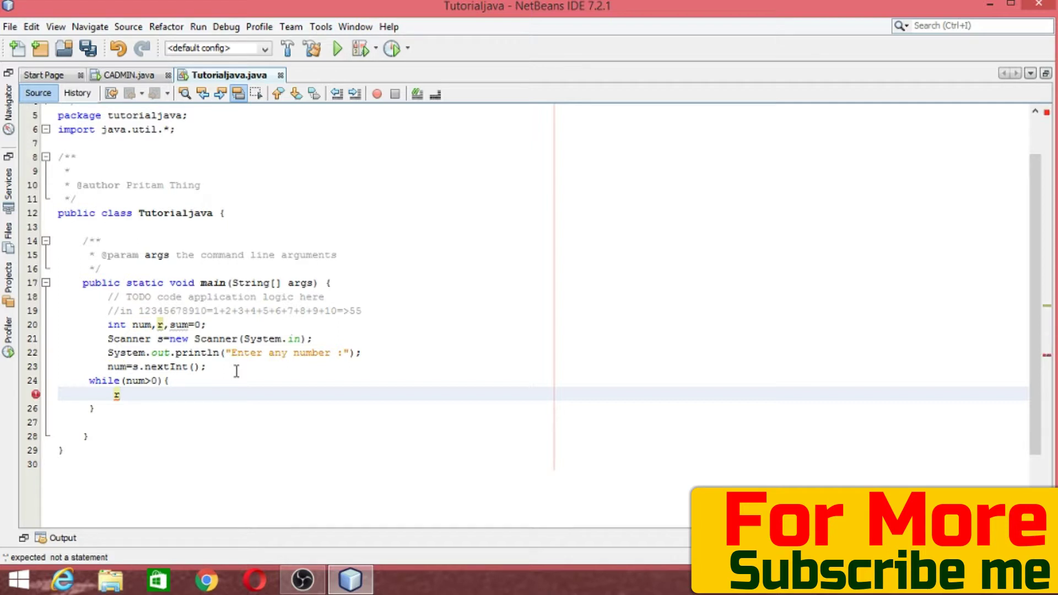
type("=num")
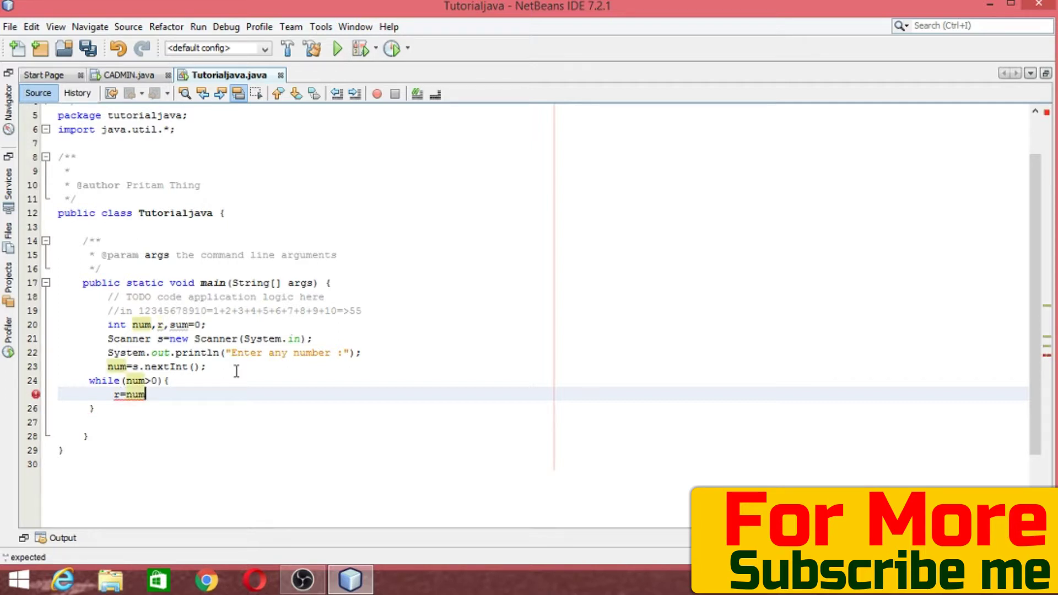
type("%10")
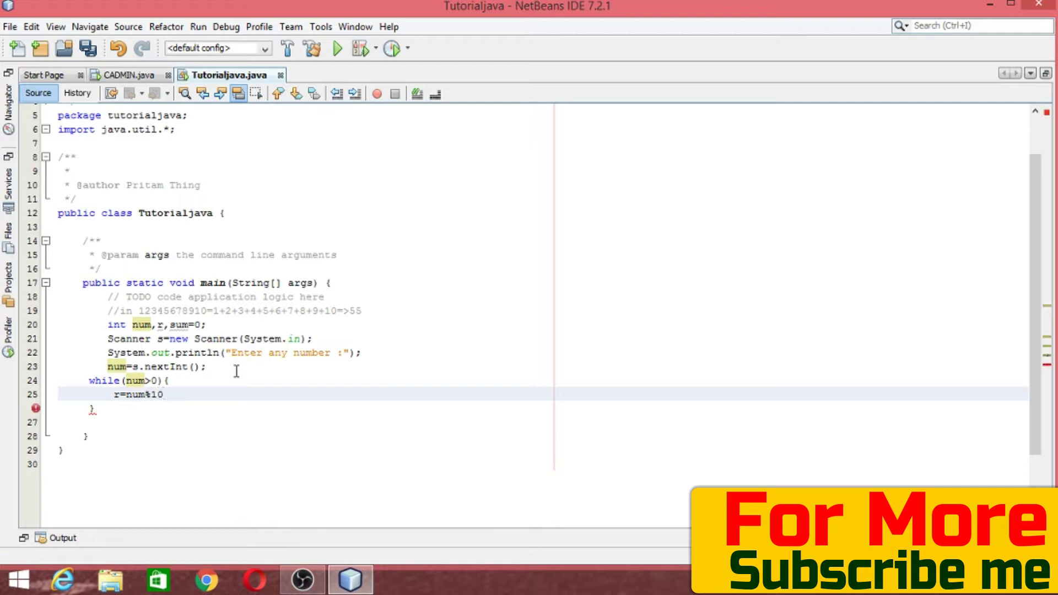
type(";")
key("Return")
type("sum")
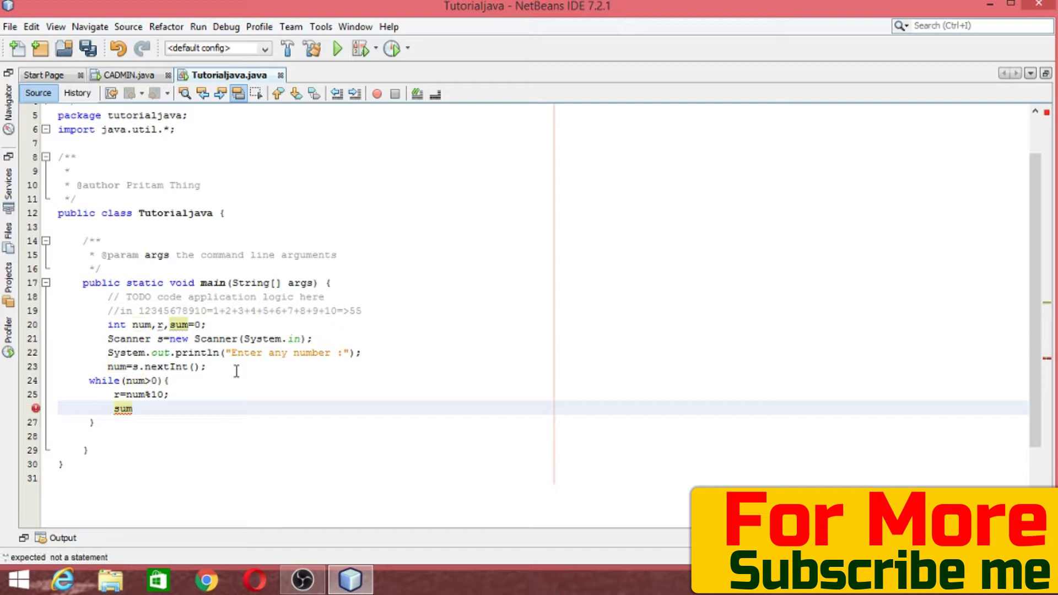
type("=s")
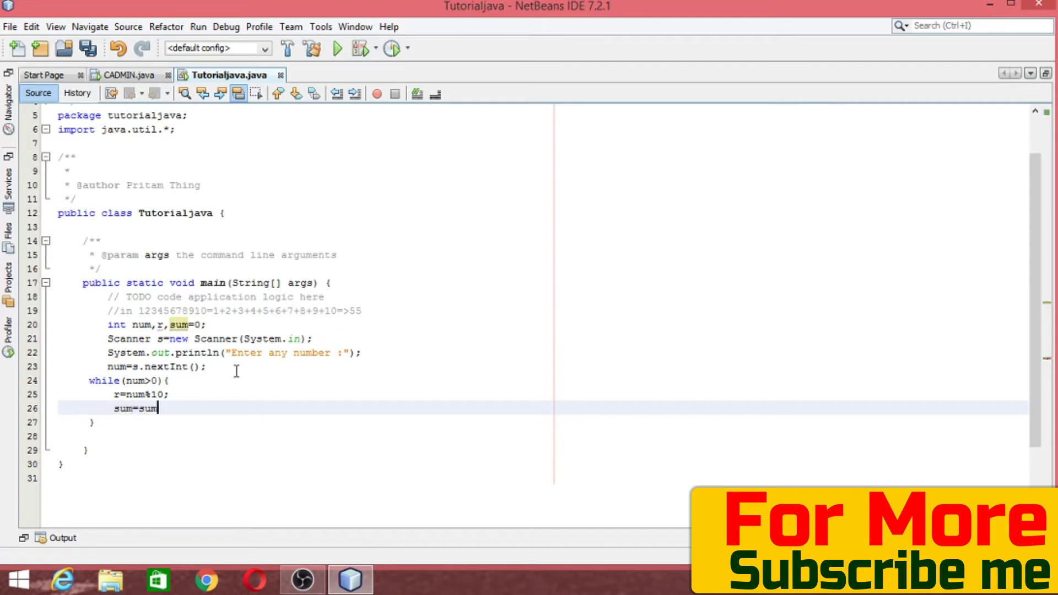
type("um")
type("+r")
type(";")
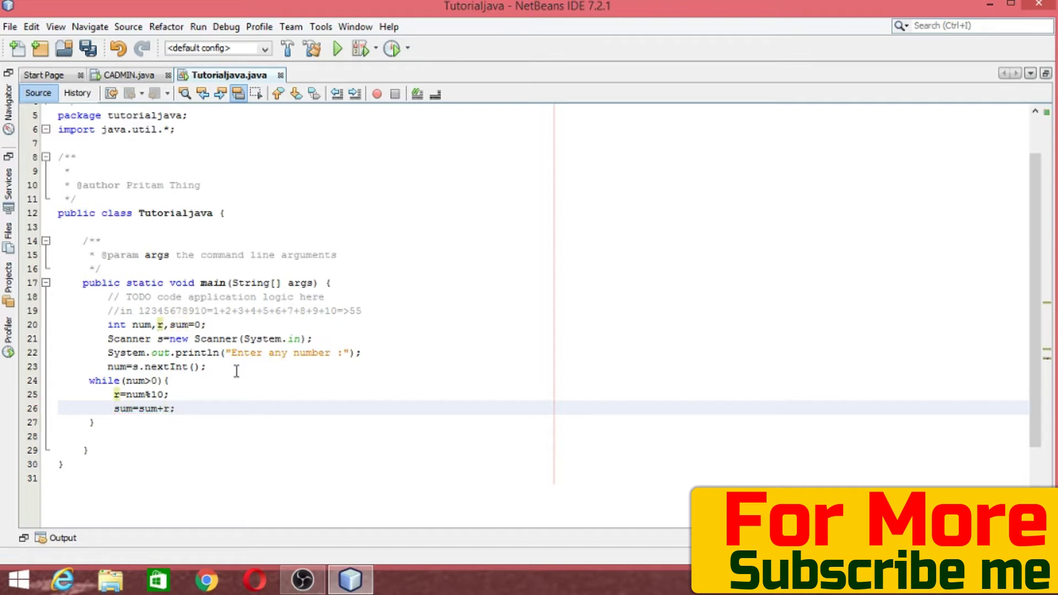
key("Return")
type("n")
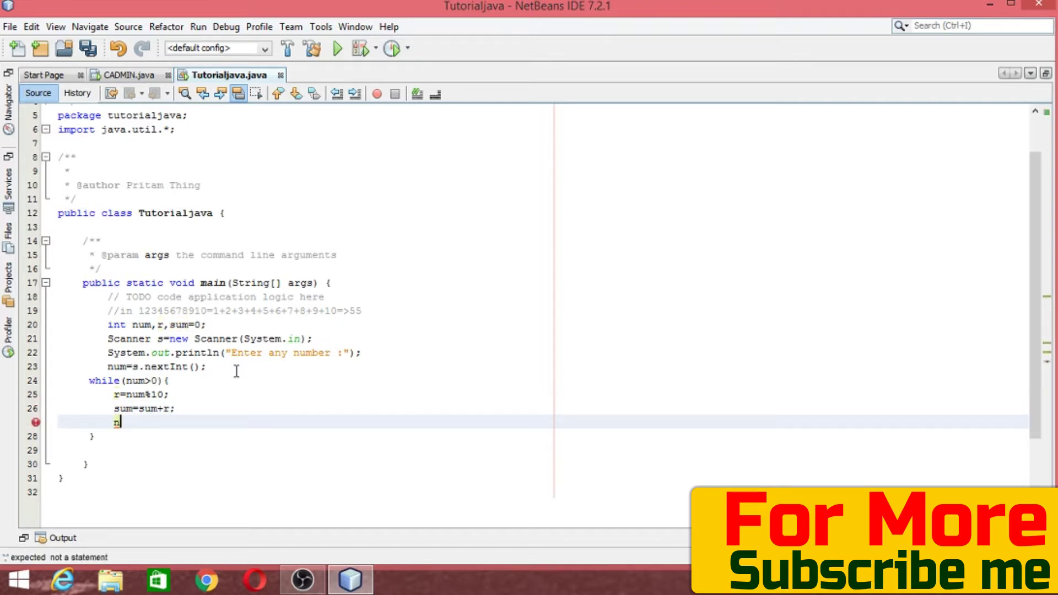
type("=")
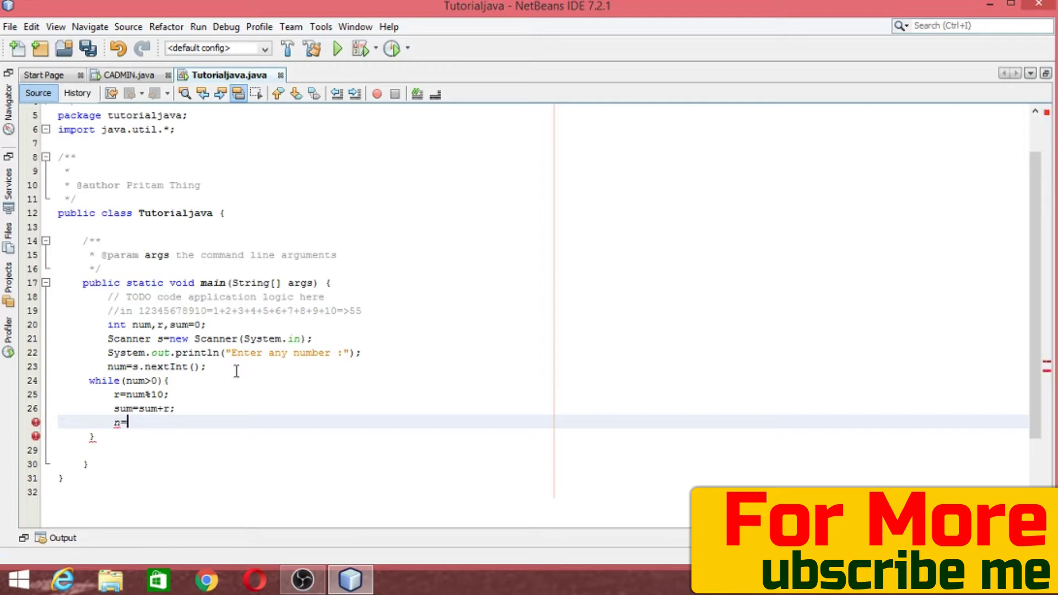
type("n/10;")
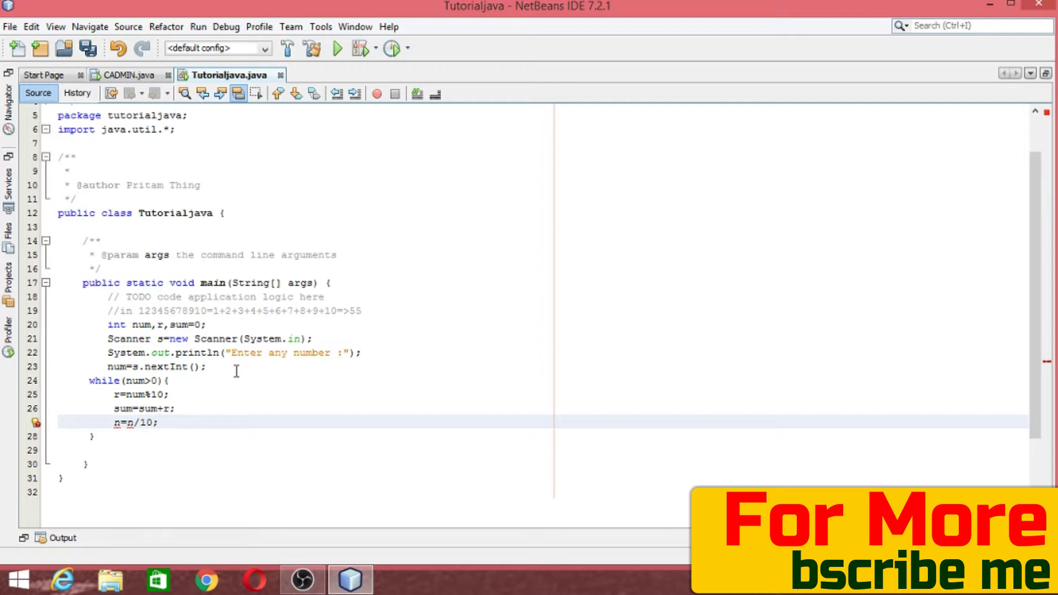
key("Left")
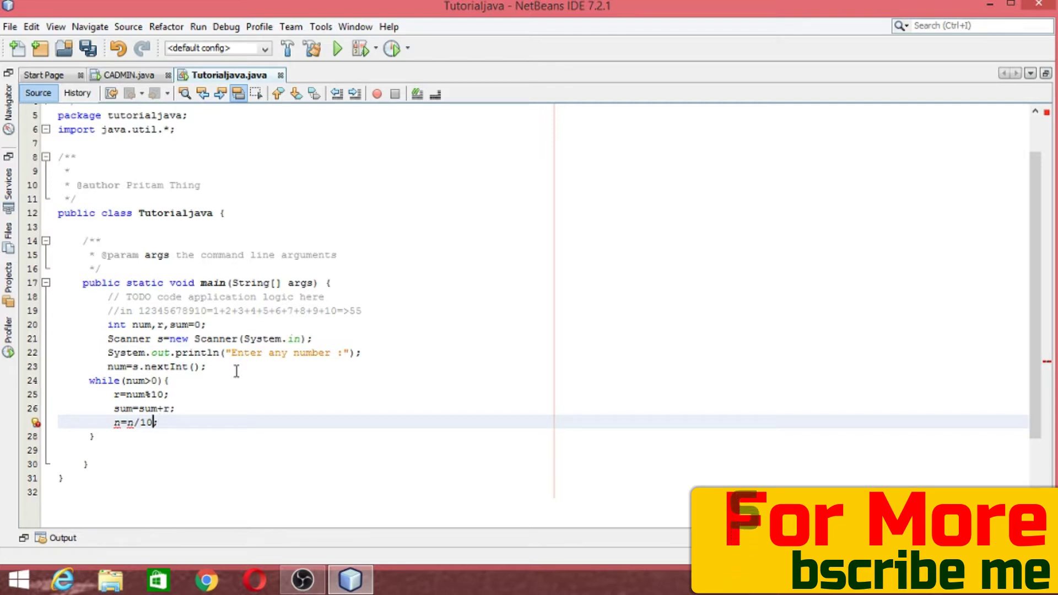
key("Left")
key("Left")
key("Left")
type("u")
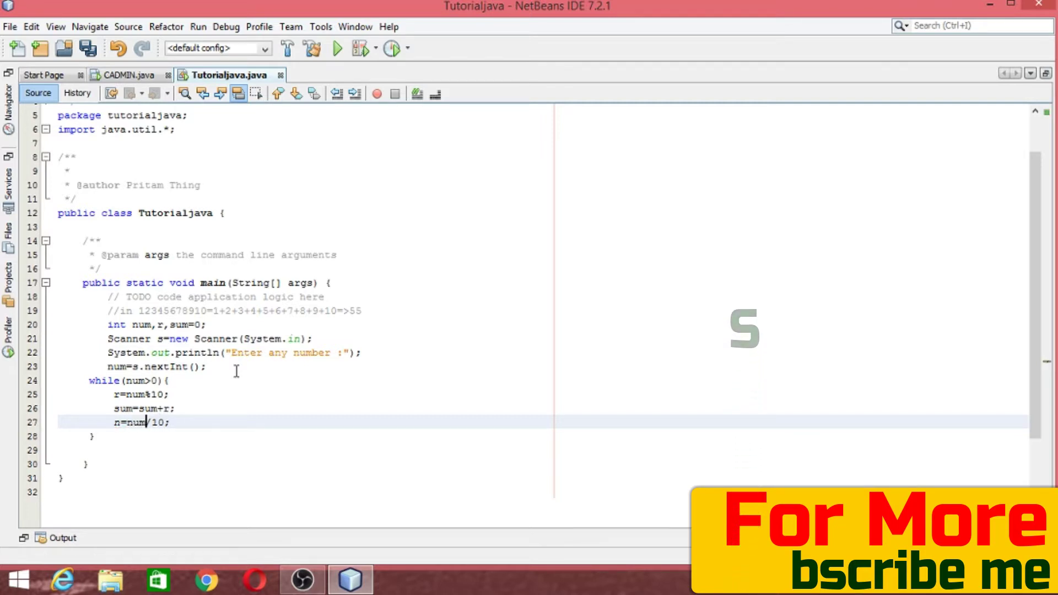
type("m")
key("Left")
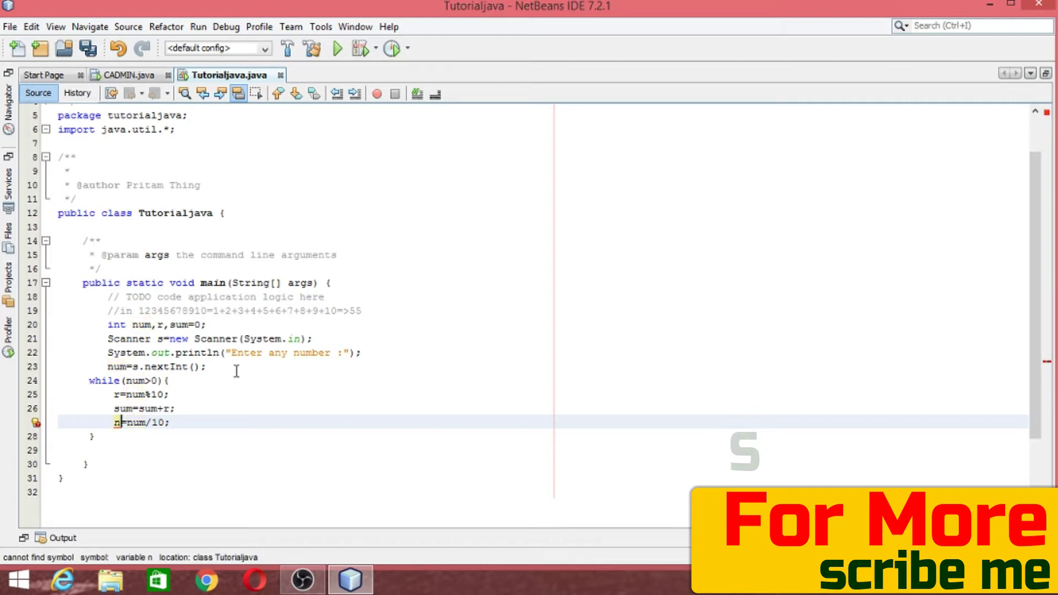
type("um")
key("Down")
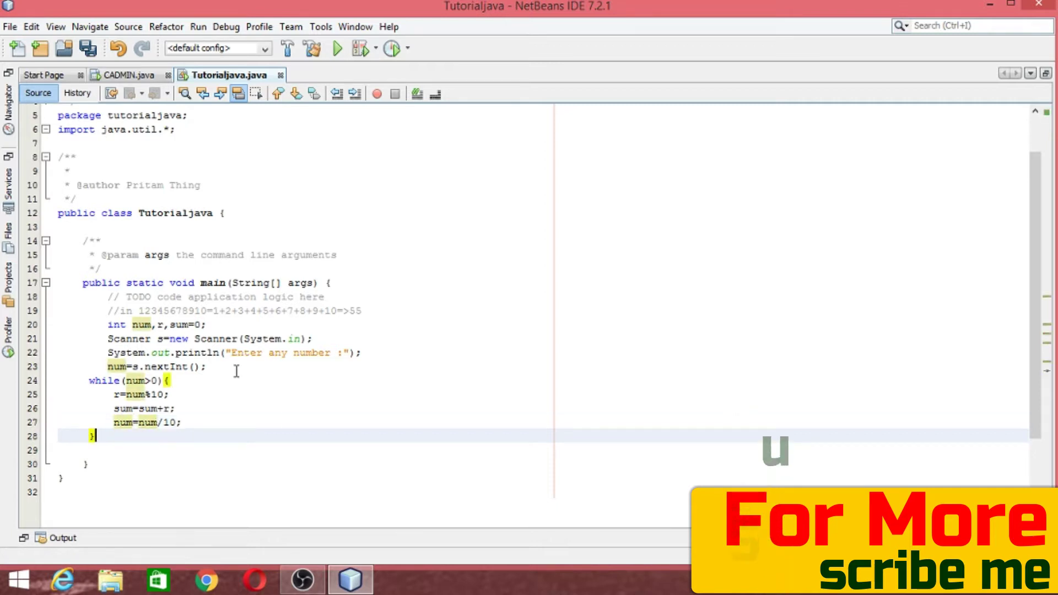
- Add System.out.println("Sum of digits is:"+sum); on a new line after the loop
key("Return")
type("Sys")
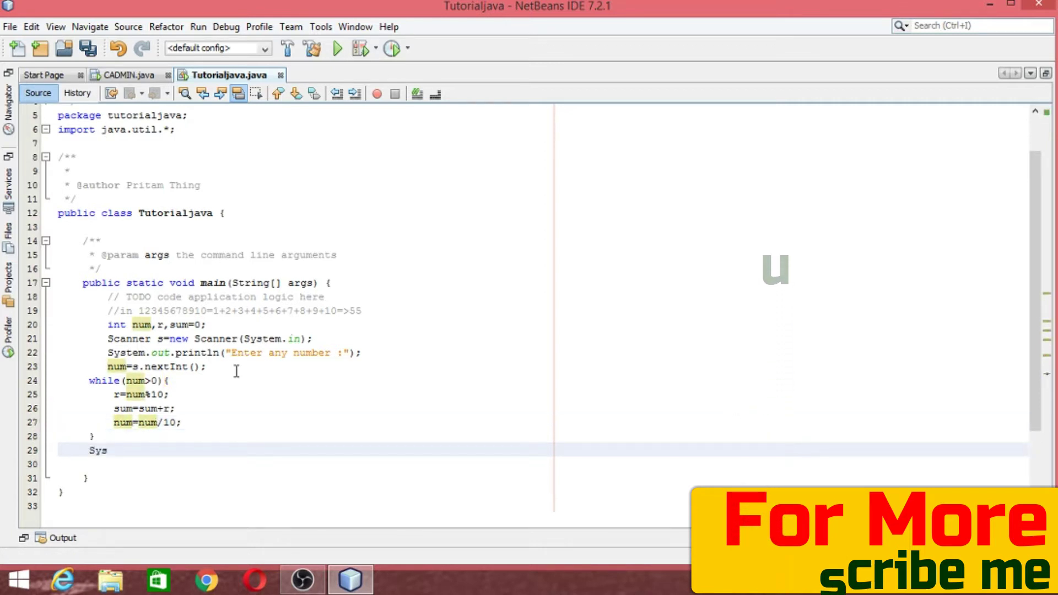
type("tem.ou")
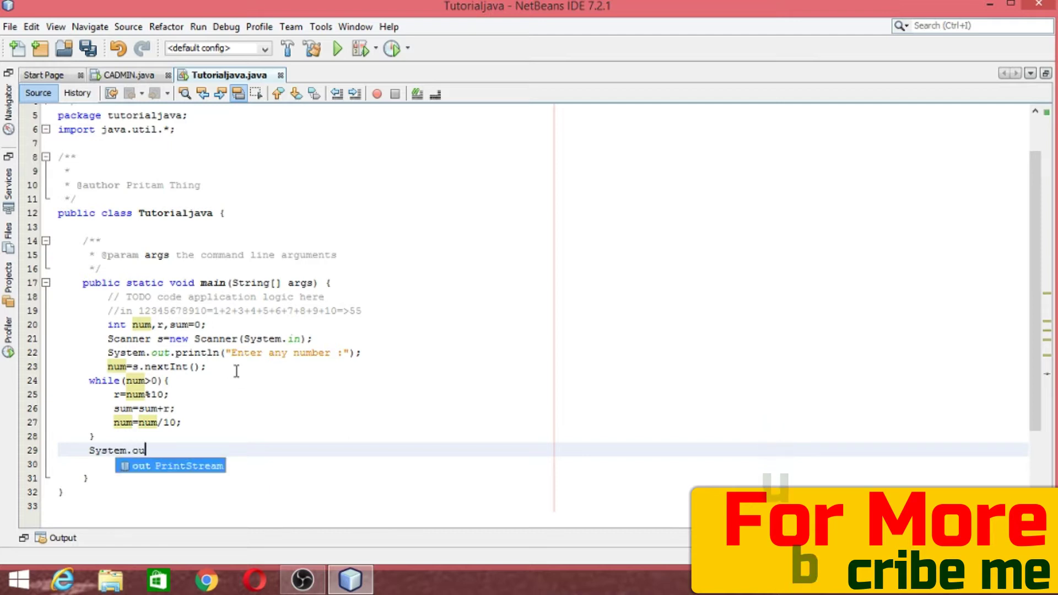
type("t")
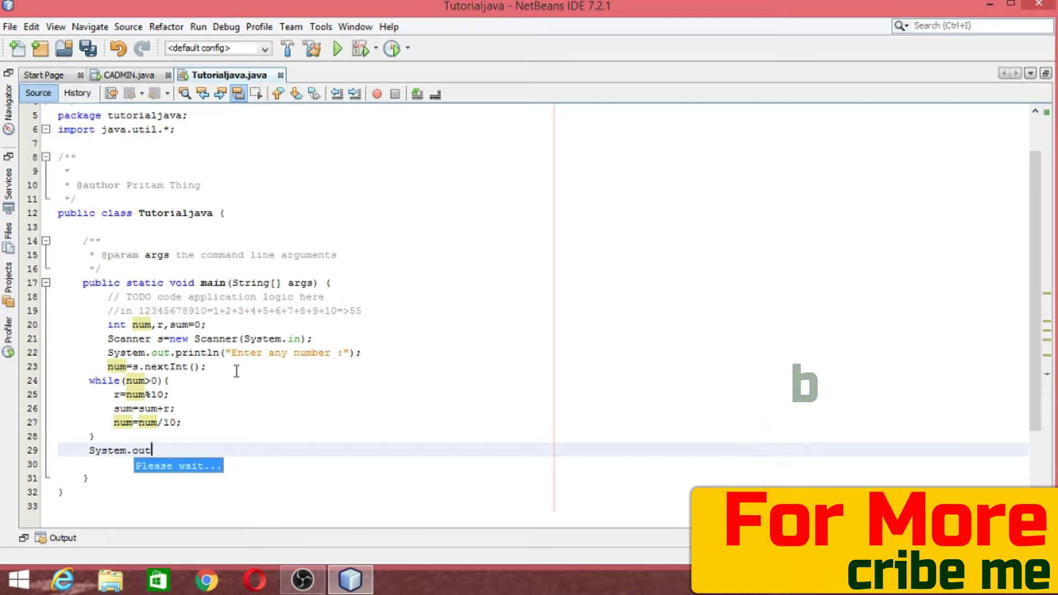
type(".print")
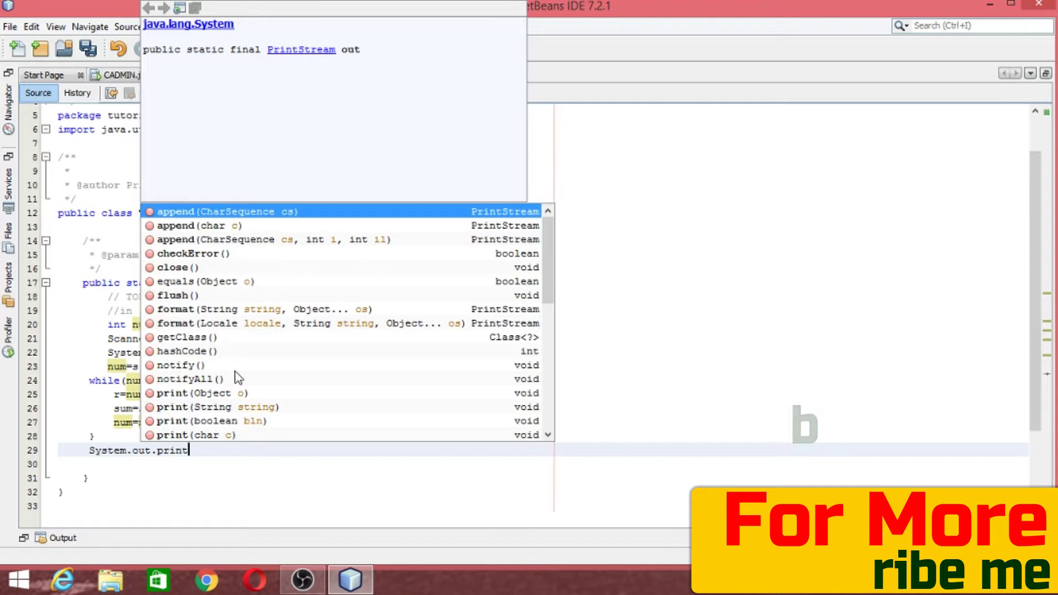
type("ln(")
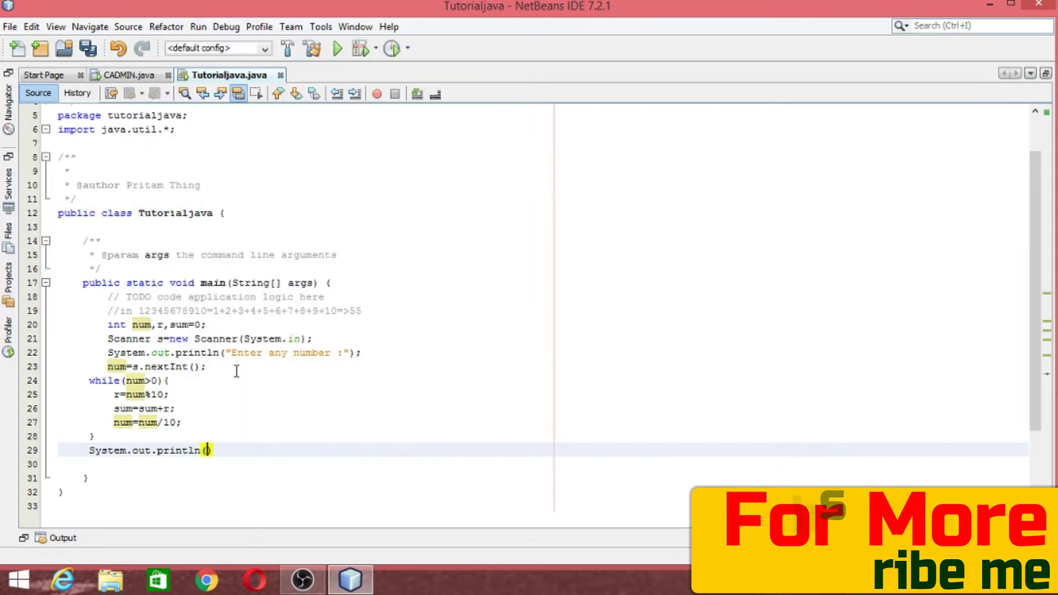
type("\"")
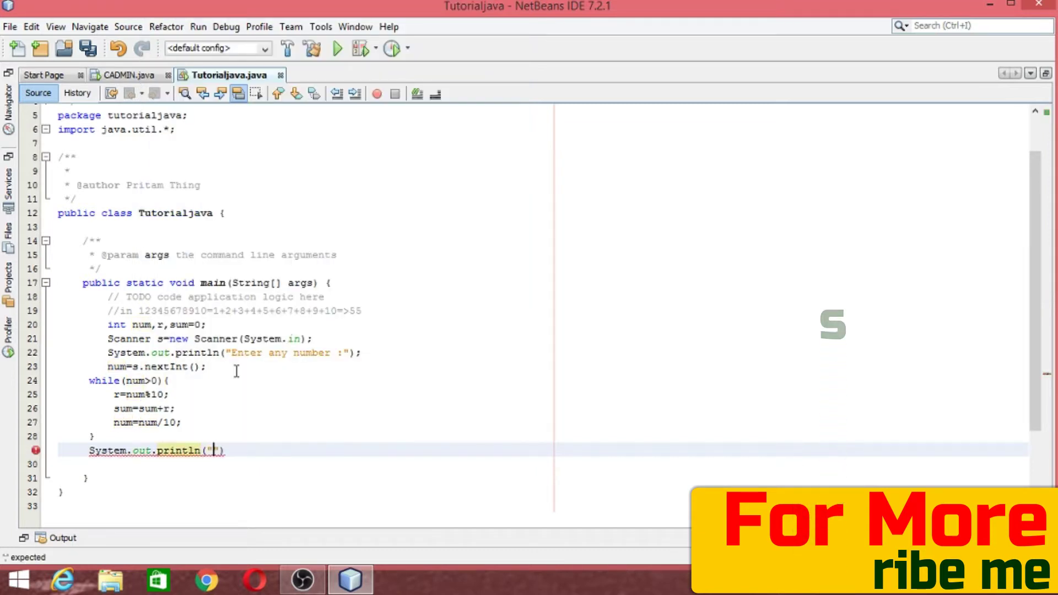
type("Sum o")
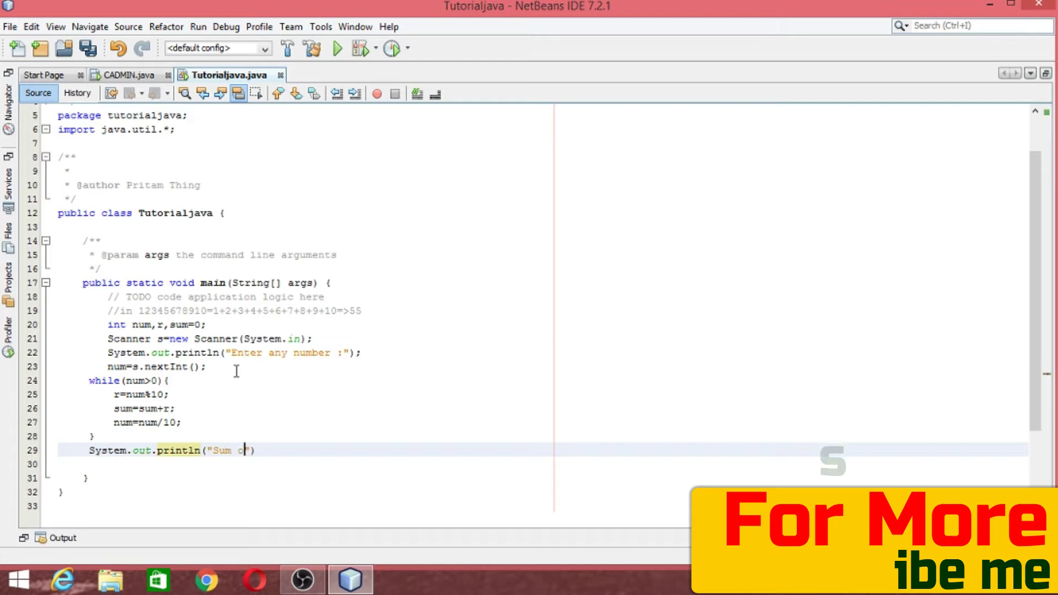
type("f ci")
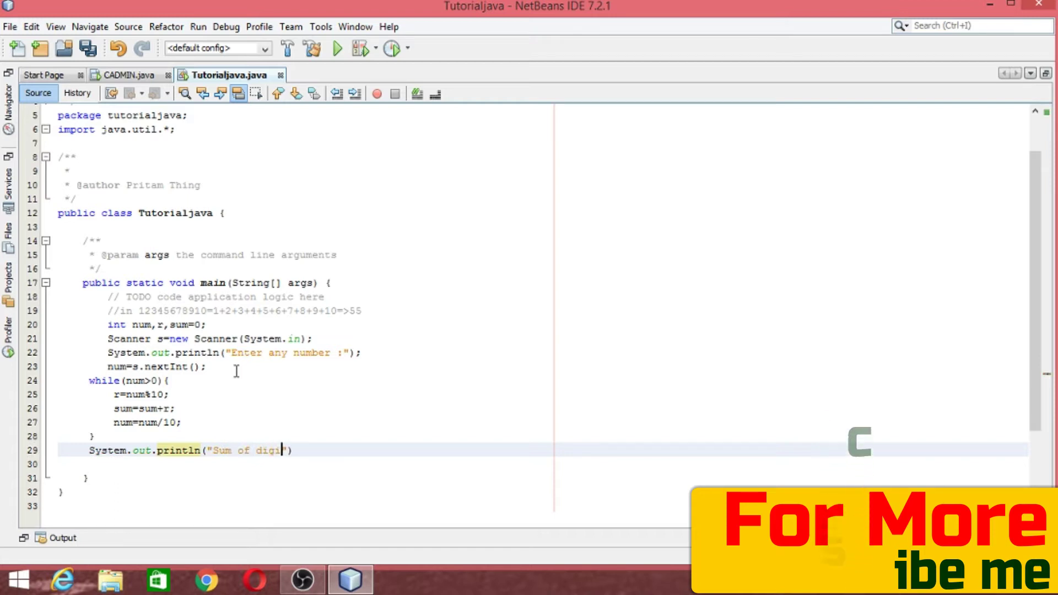
type(":\"")
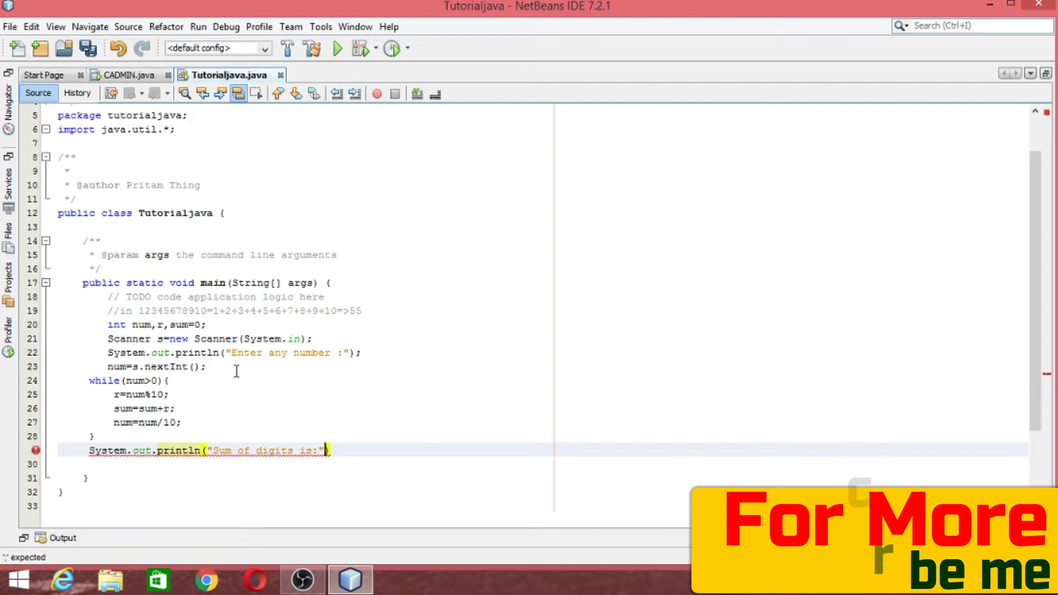
type("+sum")
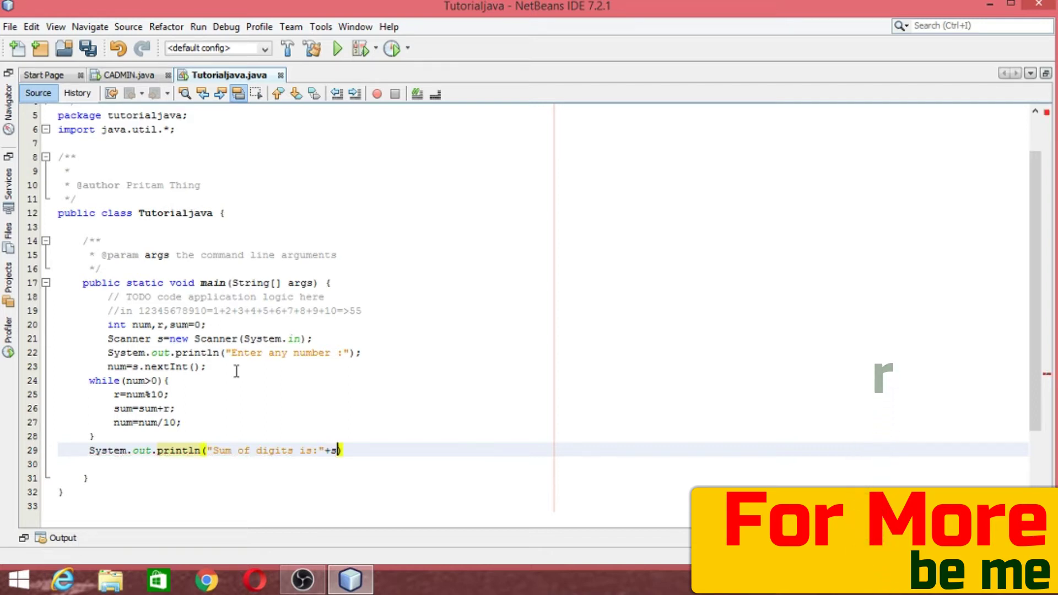
type(")")
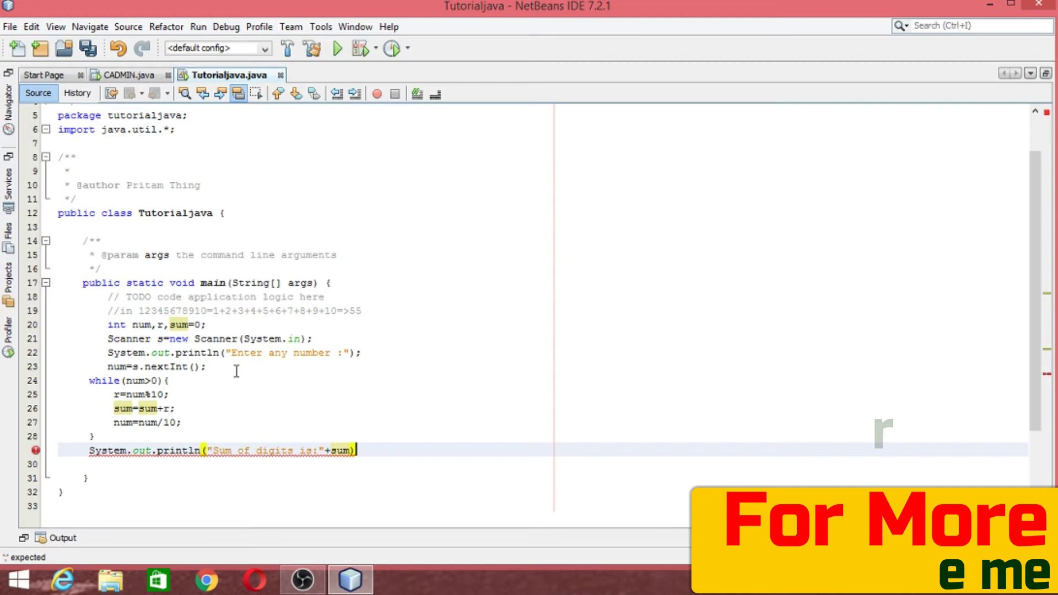
type(";")
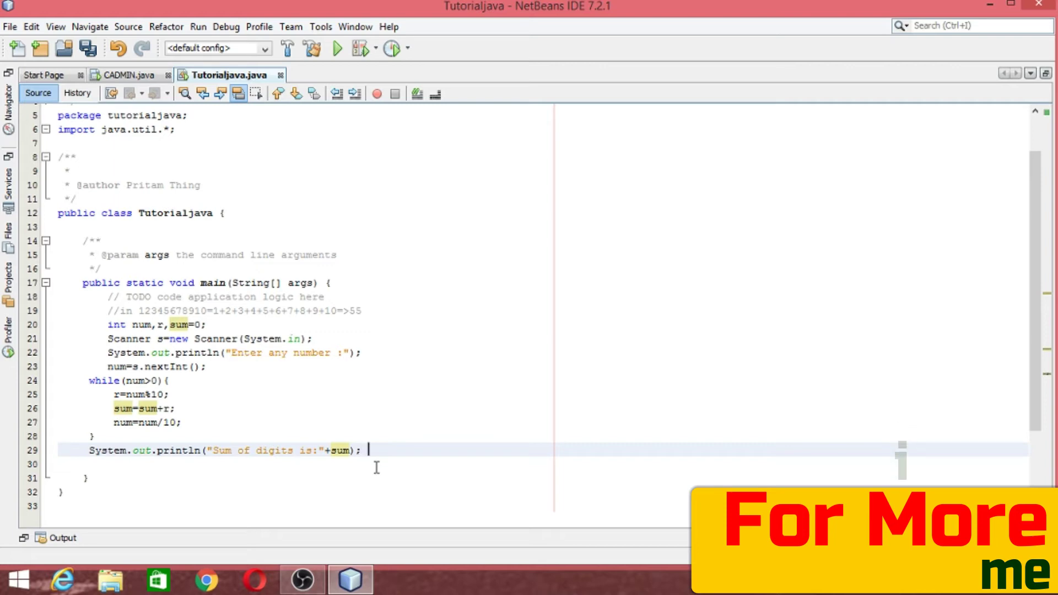
type("//1")
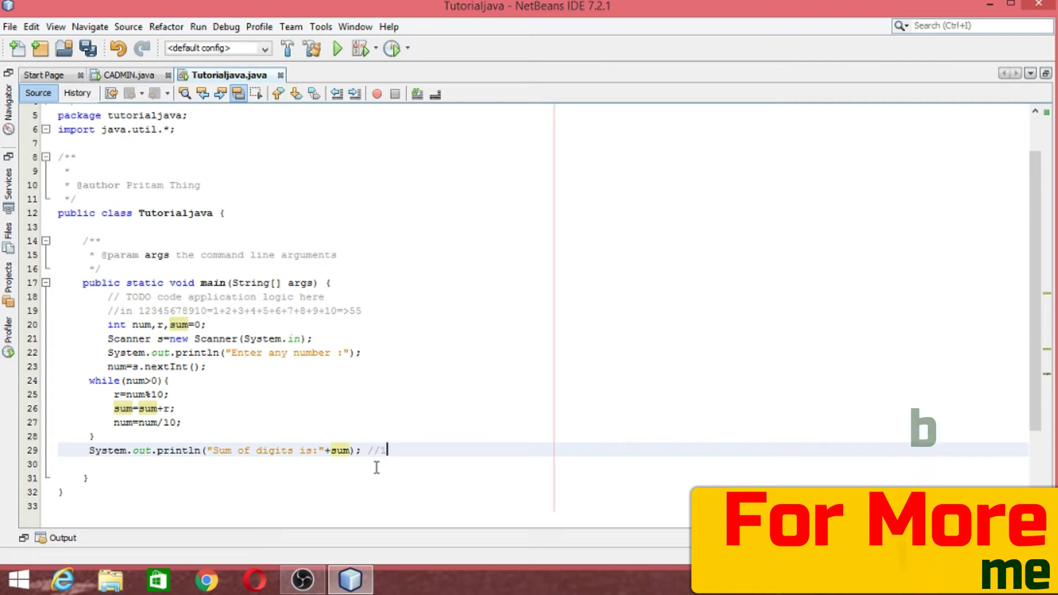
type("23=1")
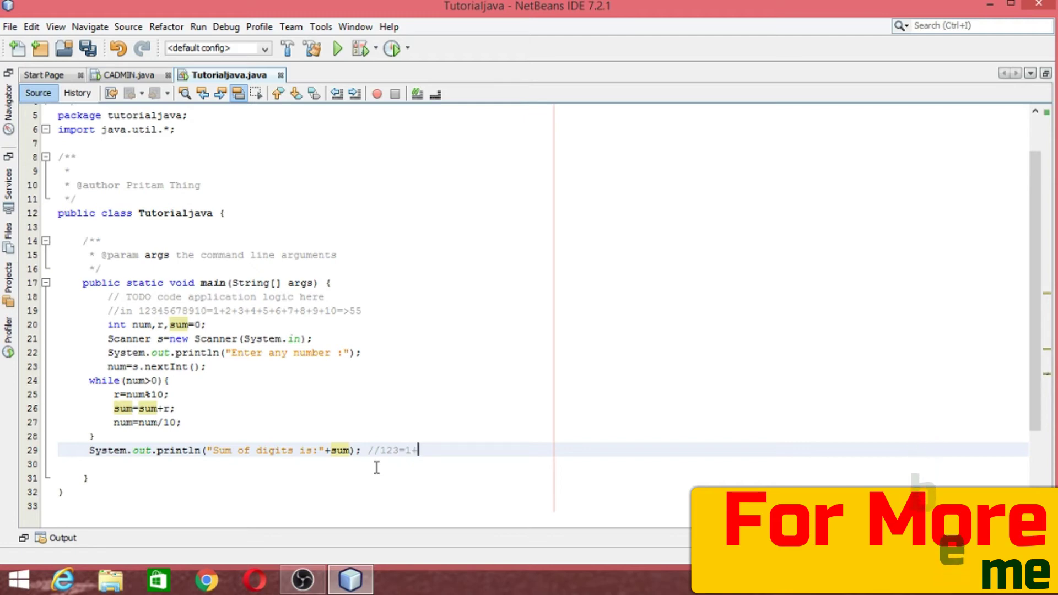
type("+2+3")
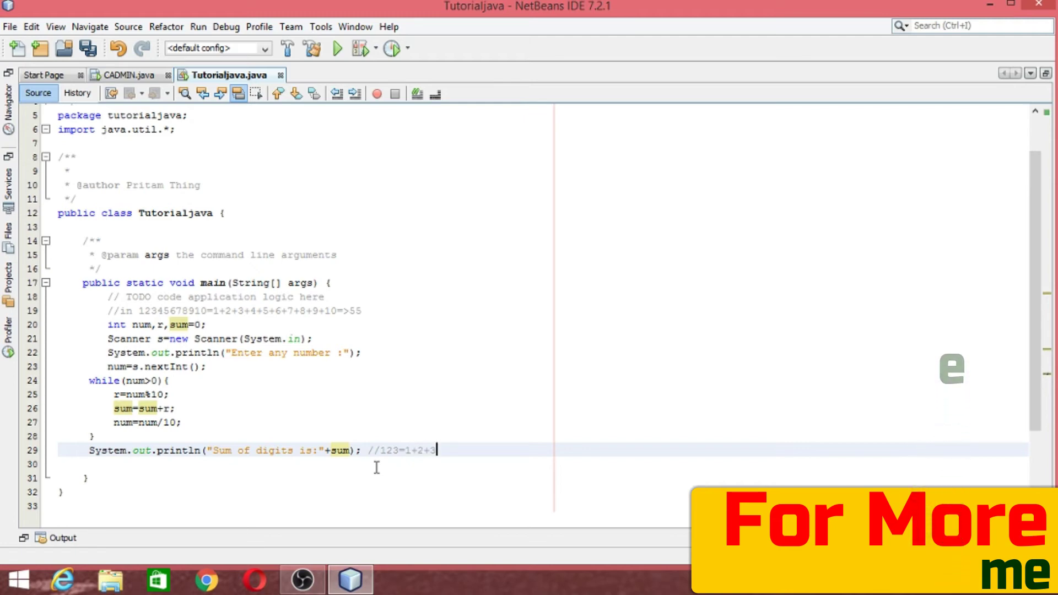
type("=>6")
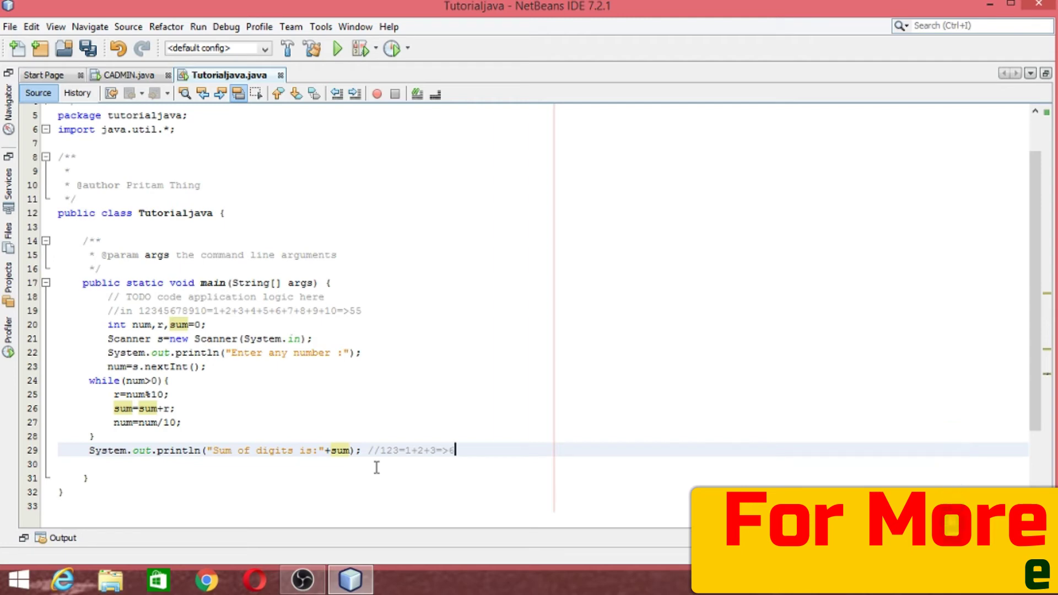
- Run Tutorialjava.java and enter 123, getting "Sum of digits is:6"
right_click(375, 324)
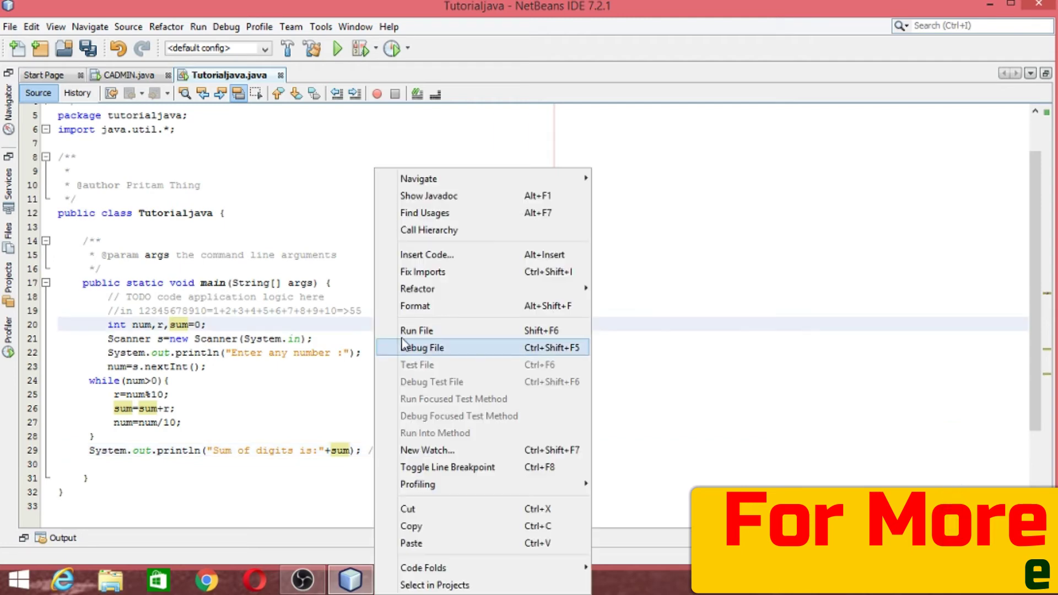
left_click(414, 337)
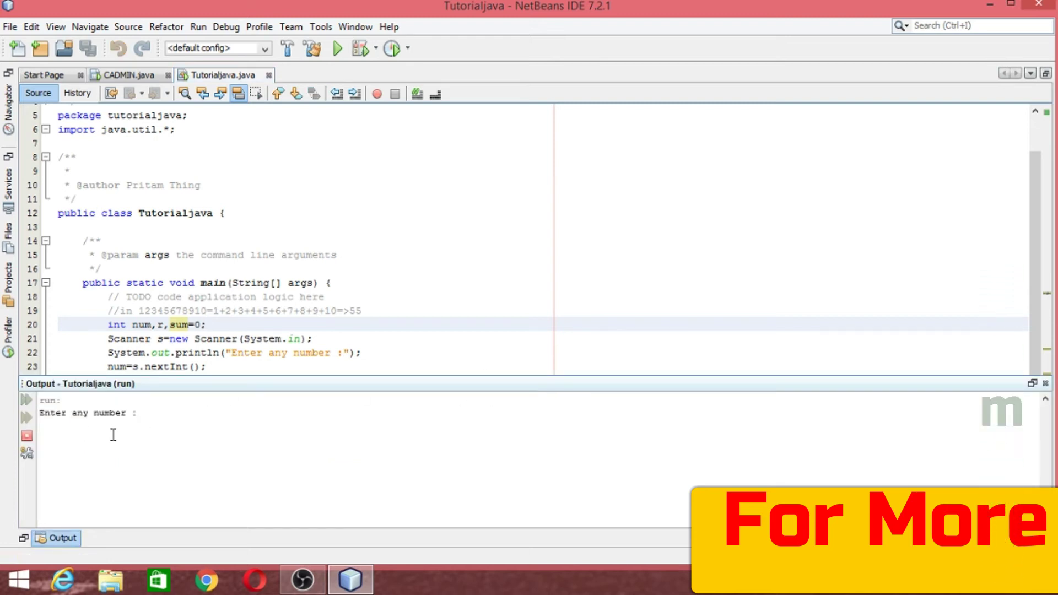
type("12")
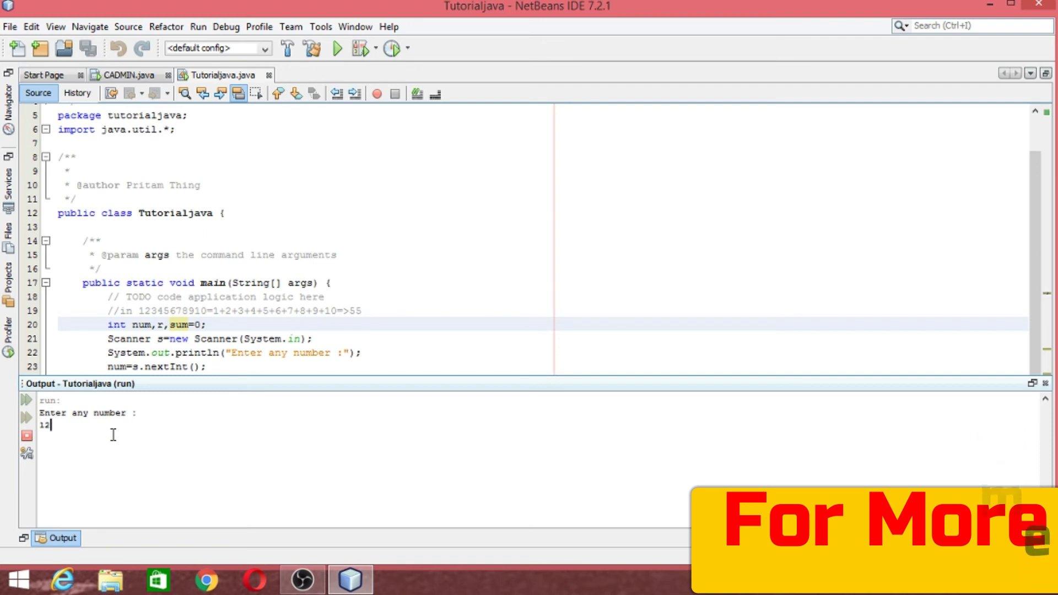
type("3")
key("Return")
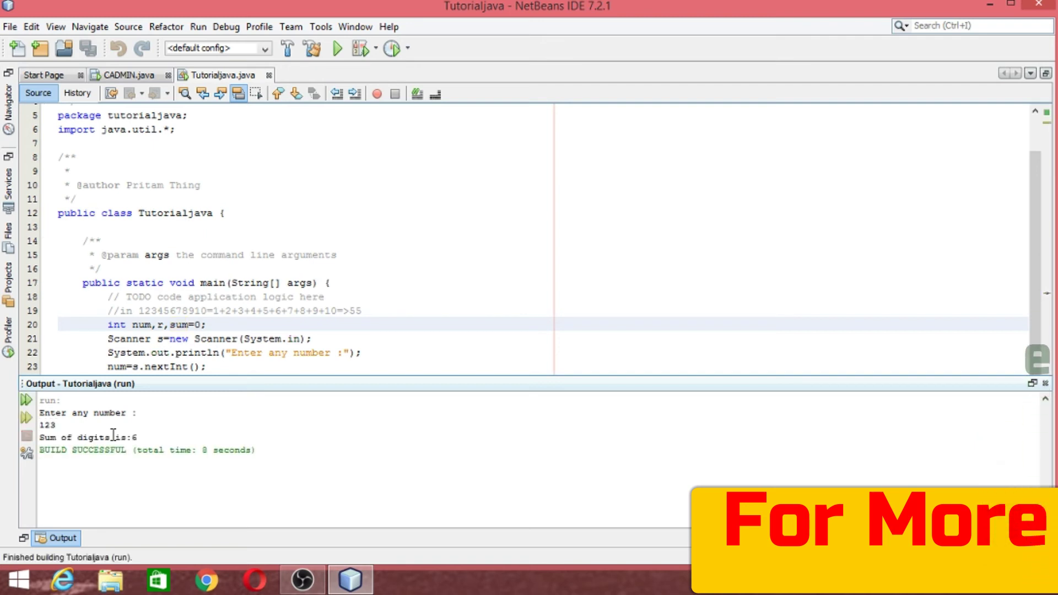